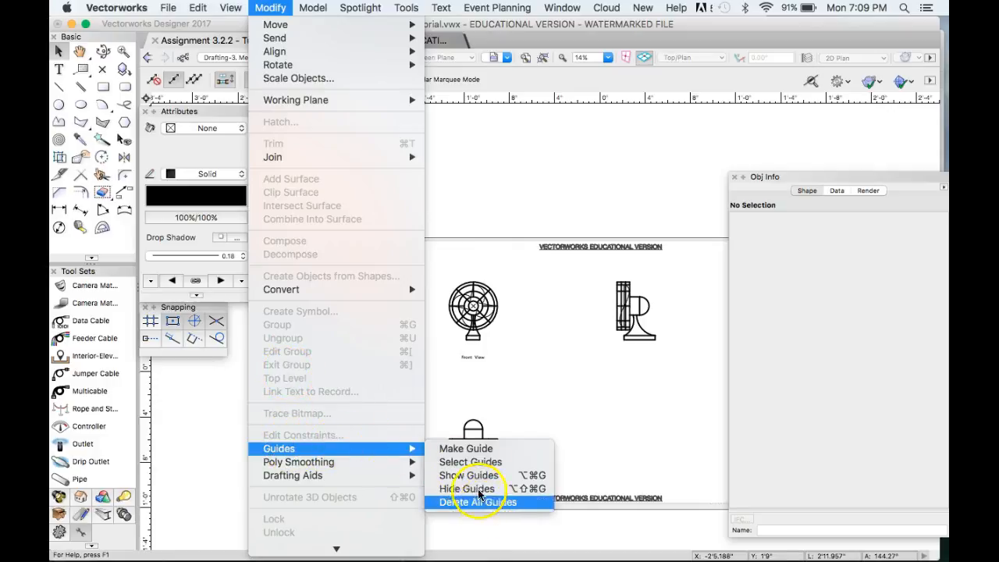
# - Delete all guides from the drawing
pyautogui.click(478, 501)
pyautogui.scroll(6, 485, 326)
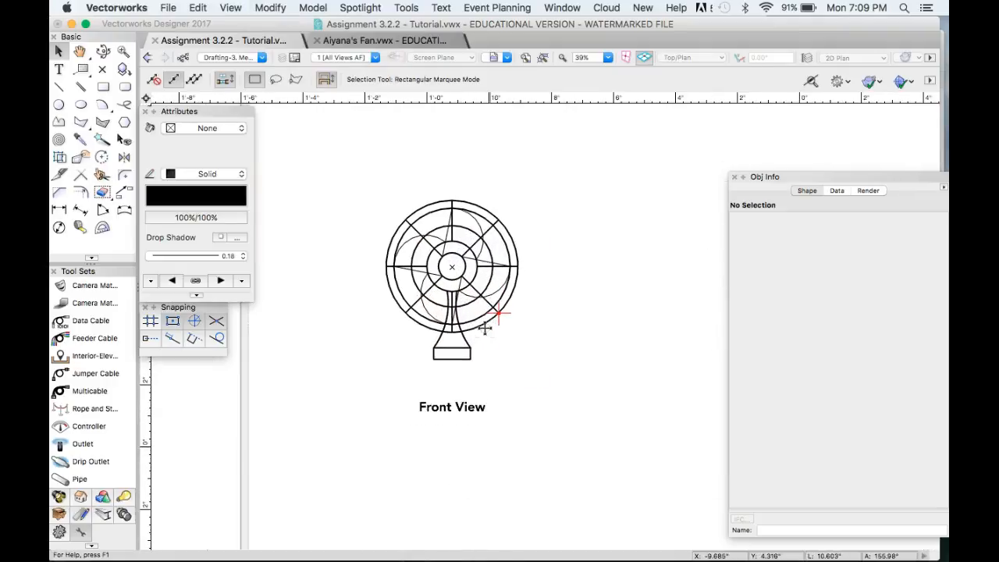
pyautogui.scroll(-2, 486, 326)
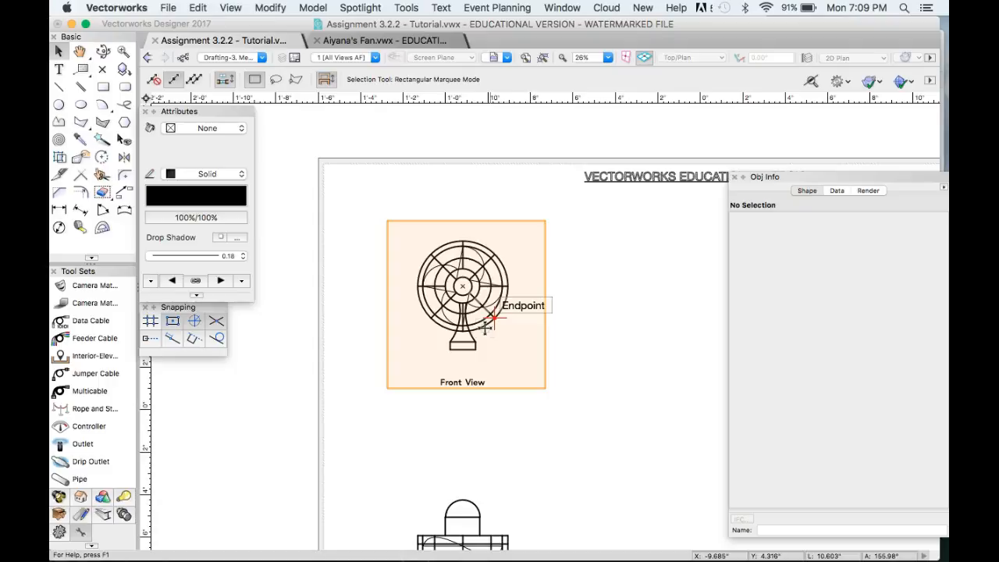
pyautogui.scroll(1, 485, 328)
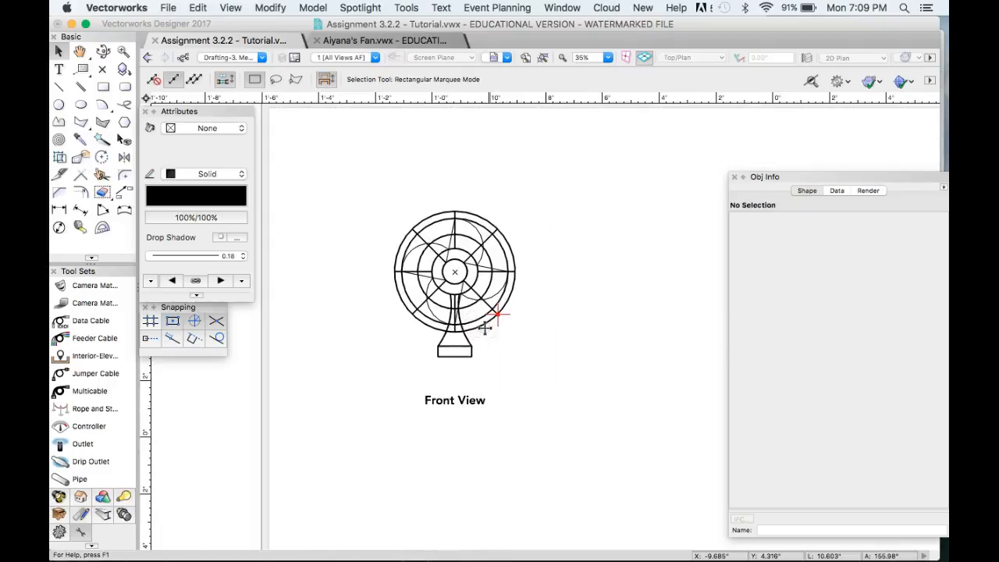
pyautogui.scroll(-1, 429, 268)
pyautogui.scroll(-2, 428, 268)
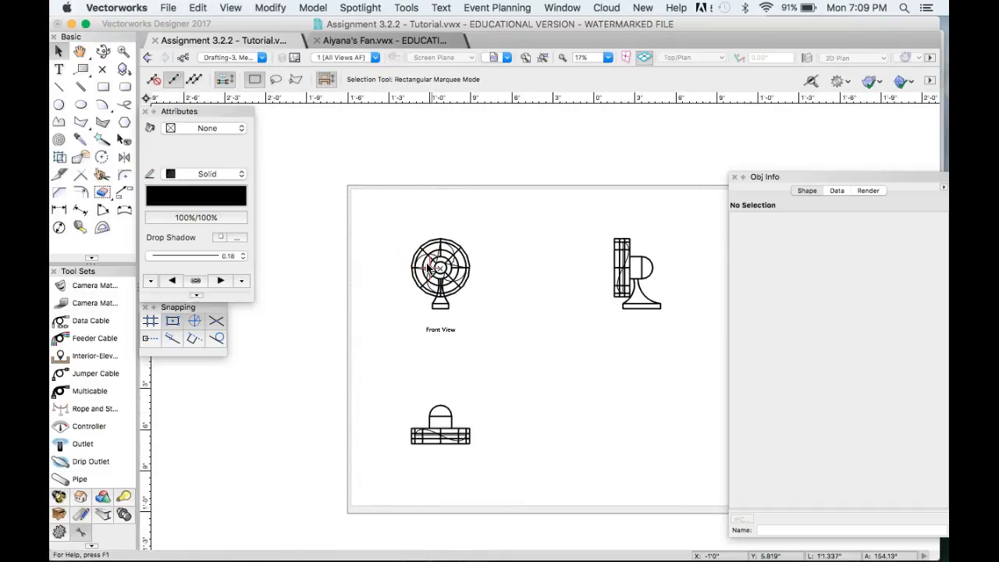
pyautogui.click(252, 253)
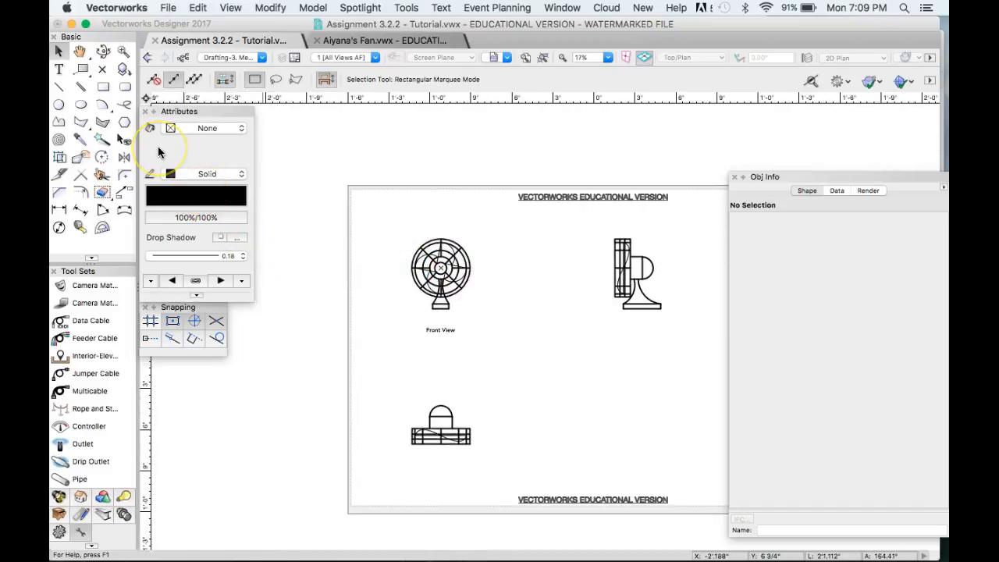
# - Draw a vertical line about 3'2.6" long along the right edge of the front and top views
pyautogui.click(60, 87)
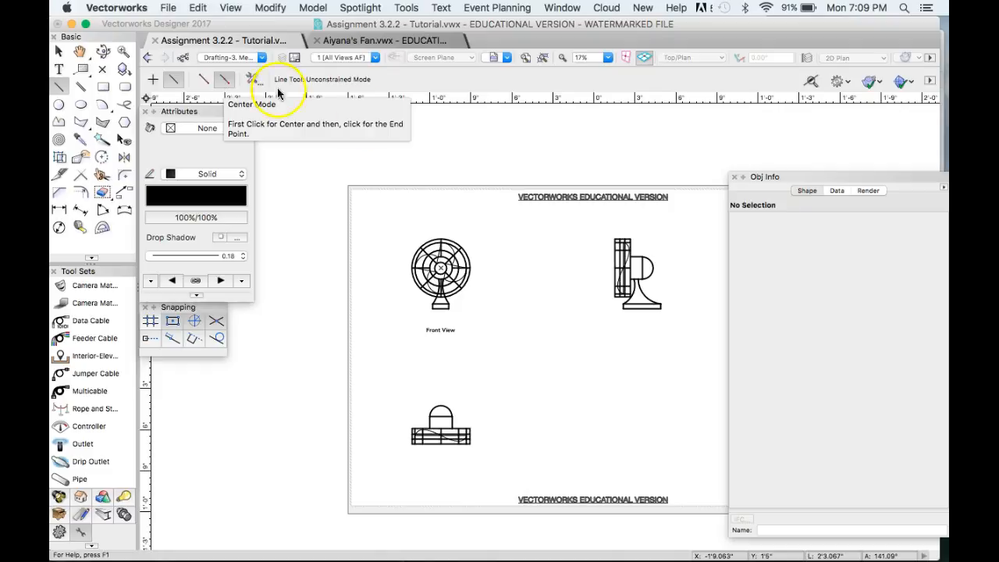
pyautogui.click(470, 268)
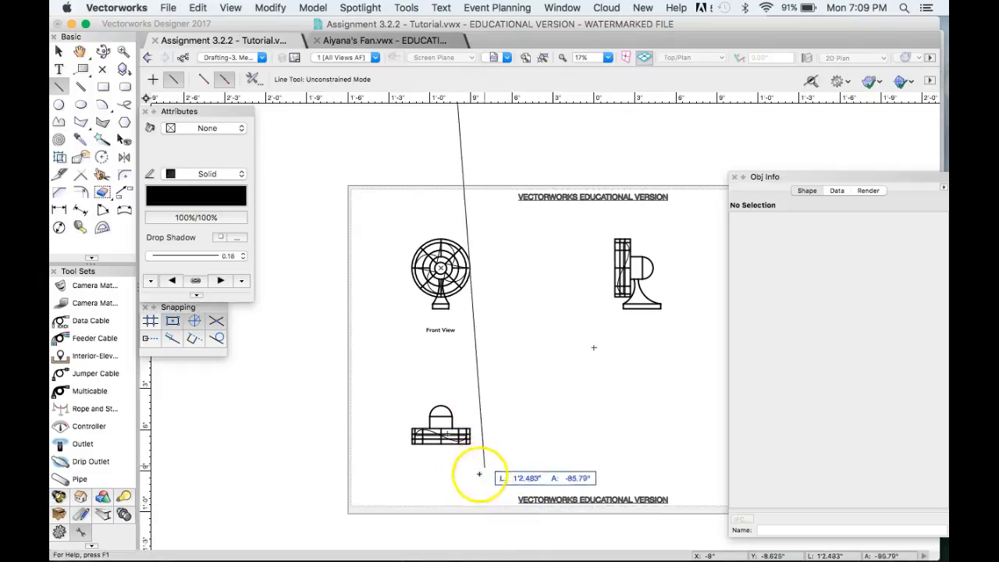
pyautogui.click(466, 531)
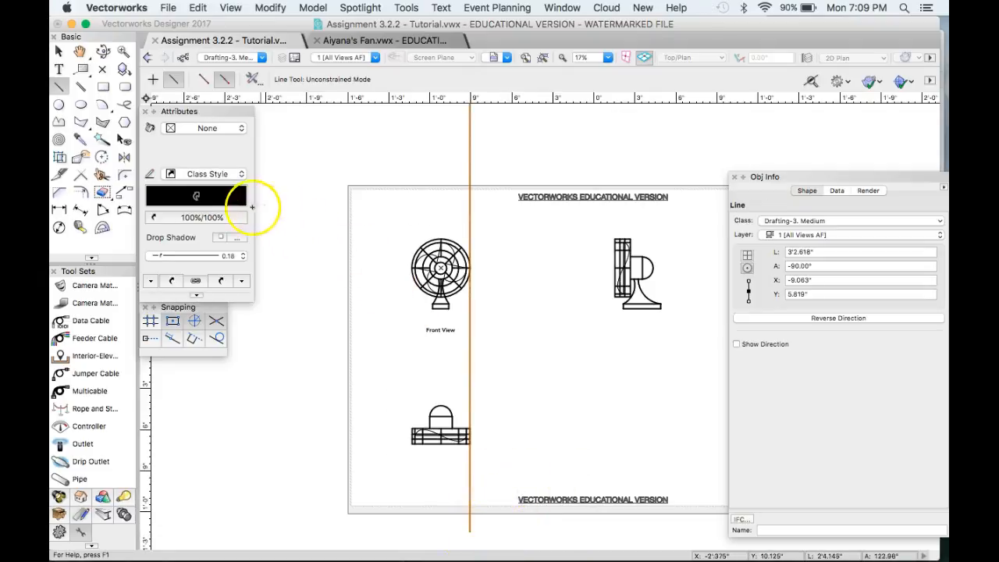
# - Copy the vertical line onto the left edge of the front view's fan using Move by Points with the original retained
pyautogui.click(124, 198)
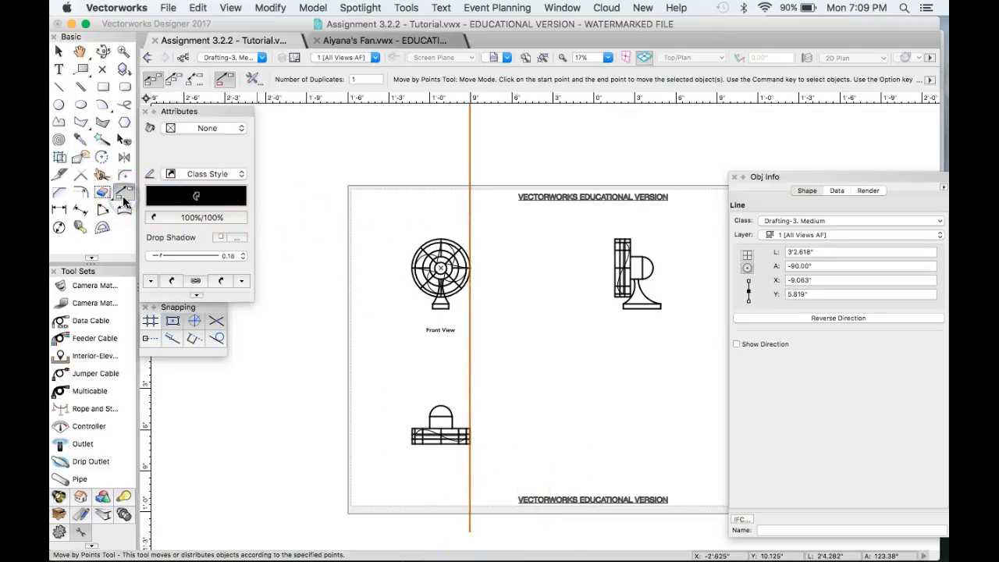
pyautogui.click(226, 81)
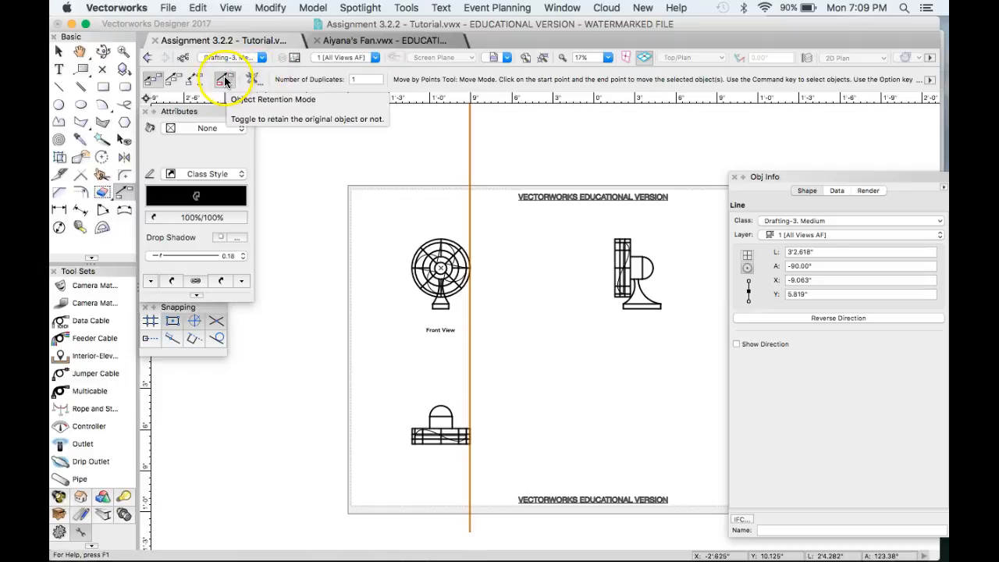
pyautogui.click(472, 270)
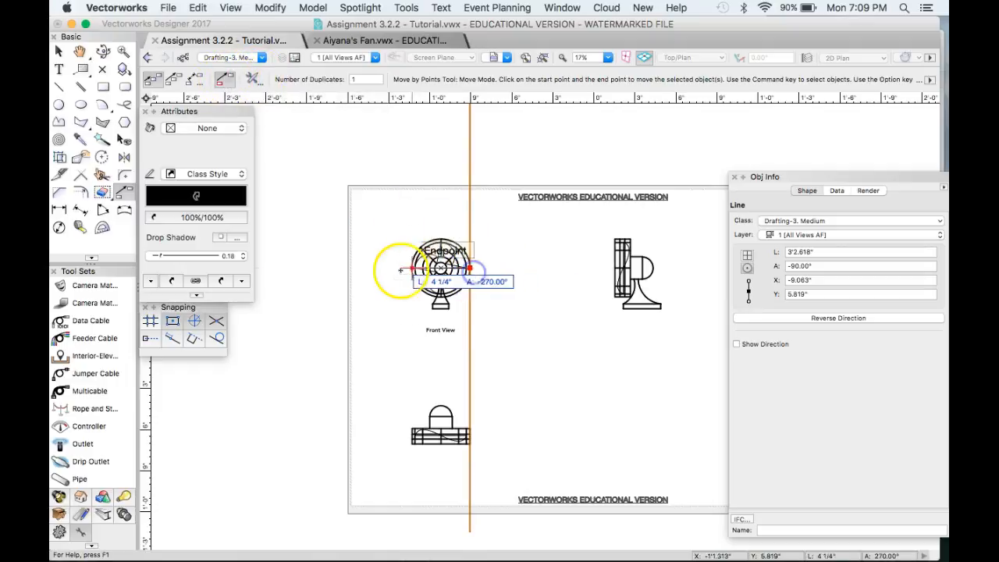
pyautogui.click(405, 269)
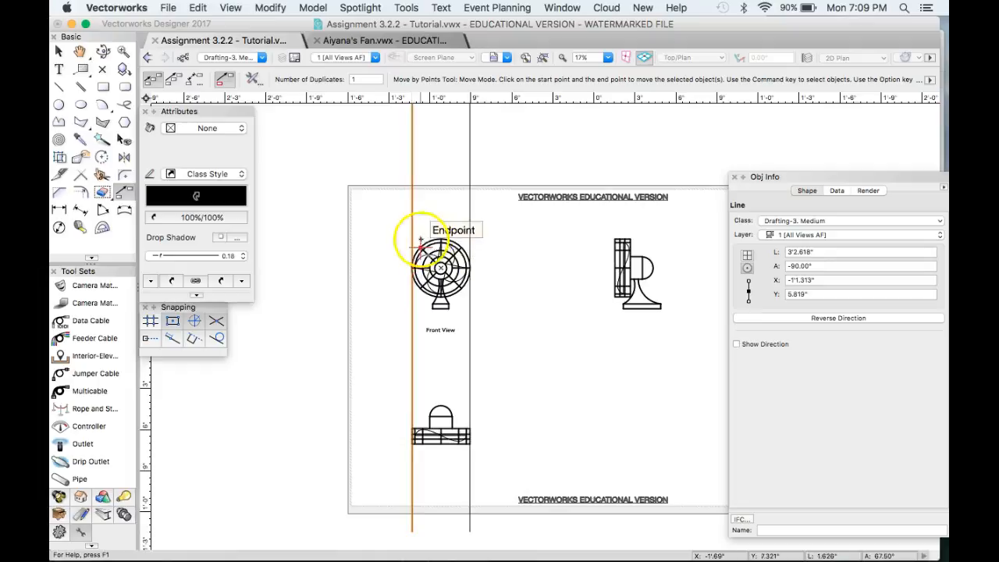
# - Copy the vertical line onto the left edge of the side view's cage and the right end of its base
pyautogui.click(405, 270)
pyautogui.click(615, 268)
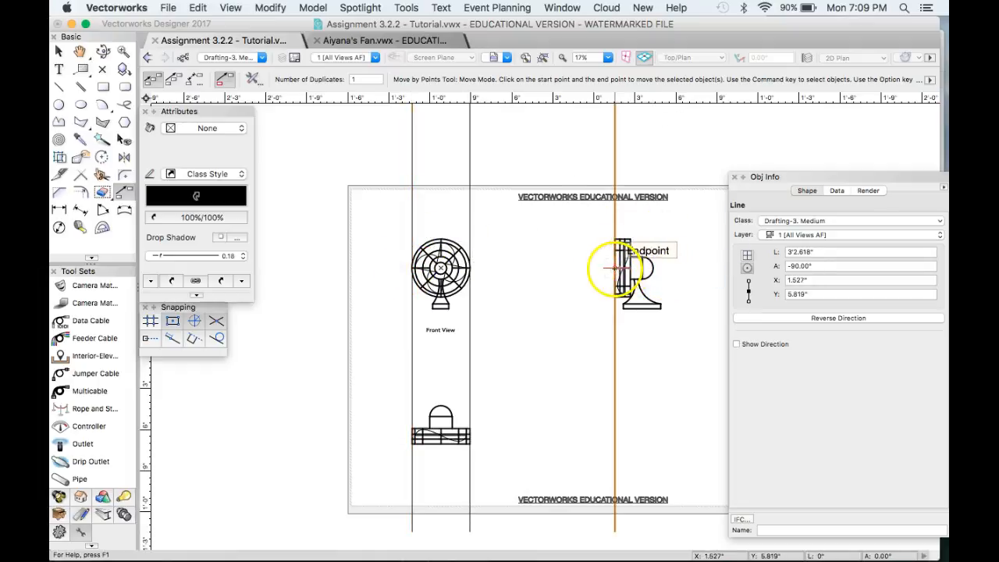
pyautogui.click(614, 268)
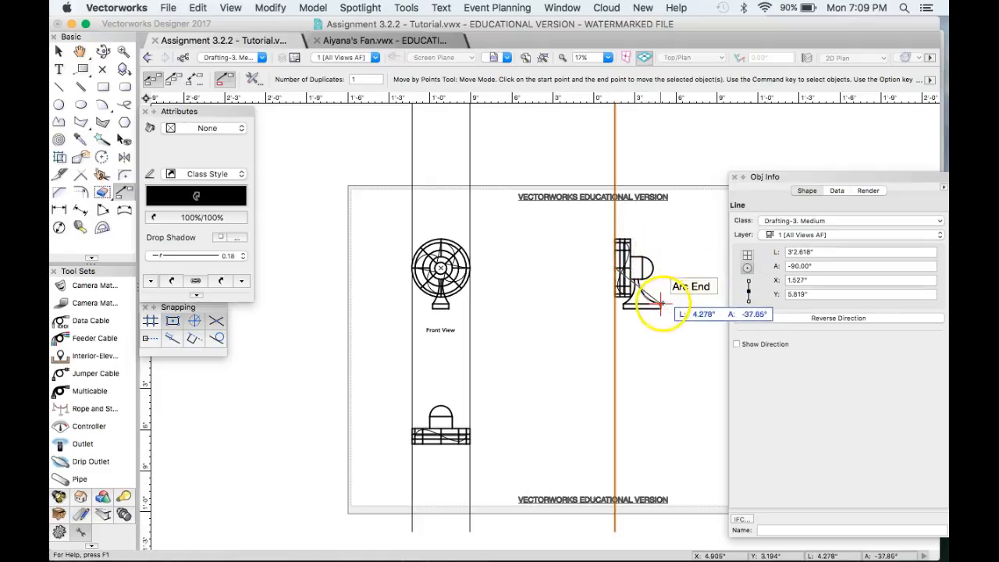
pyautogui.click(660, 304)
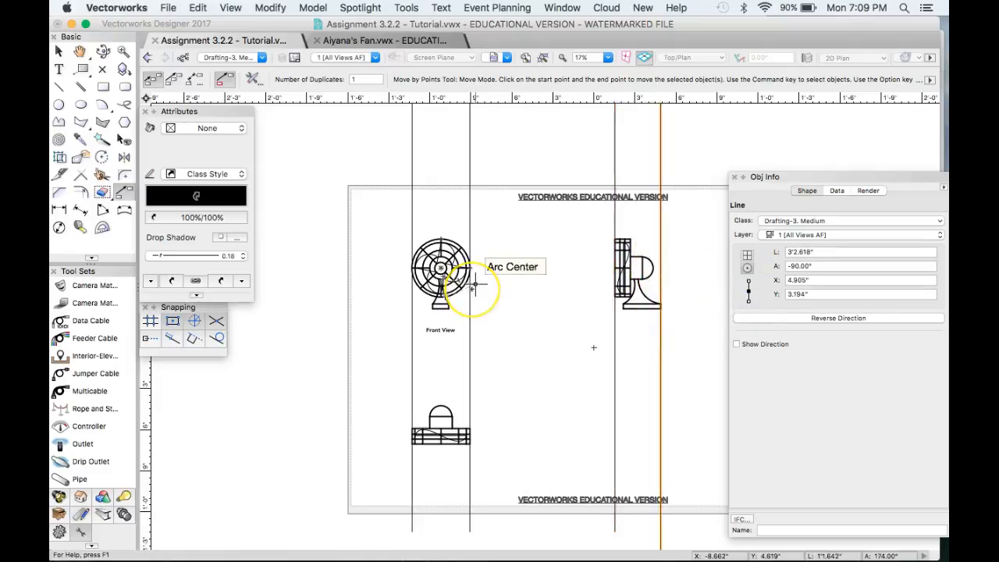
# - Rotate a duplicate of the rightmost vertical line by 90 degrees to make a horizontal line
pyautogui.scroll(-1, 474, 282)
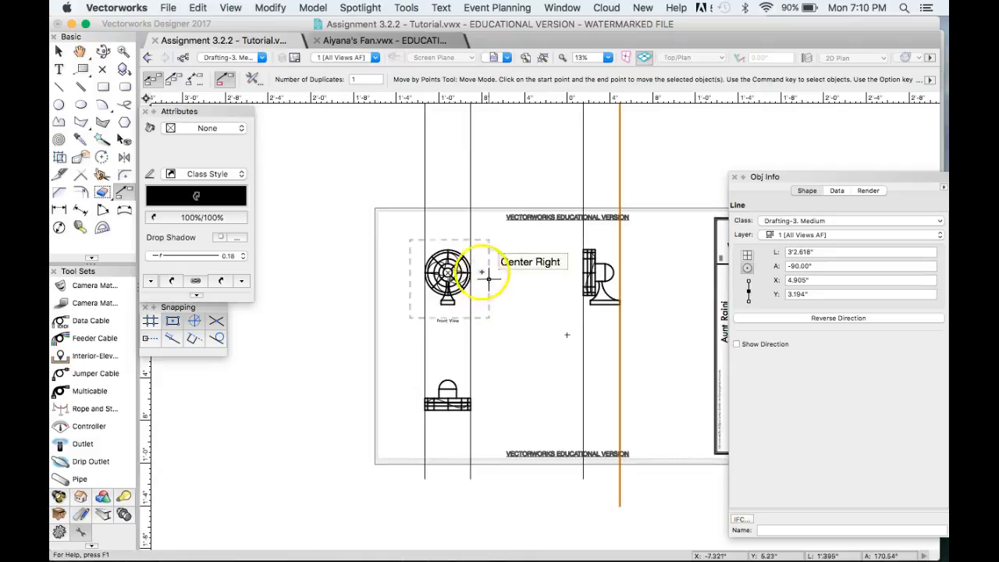
pyautogui.click(103, 157)
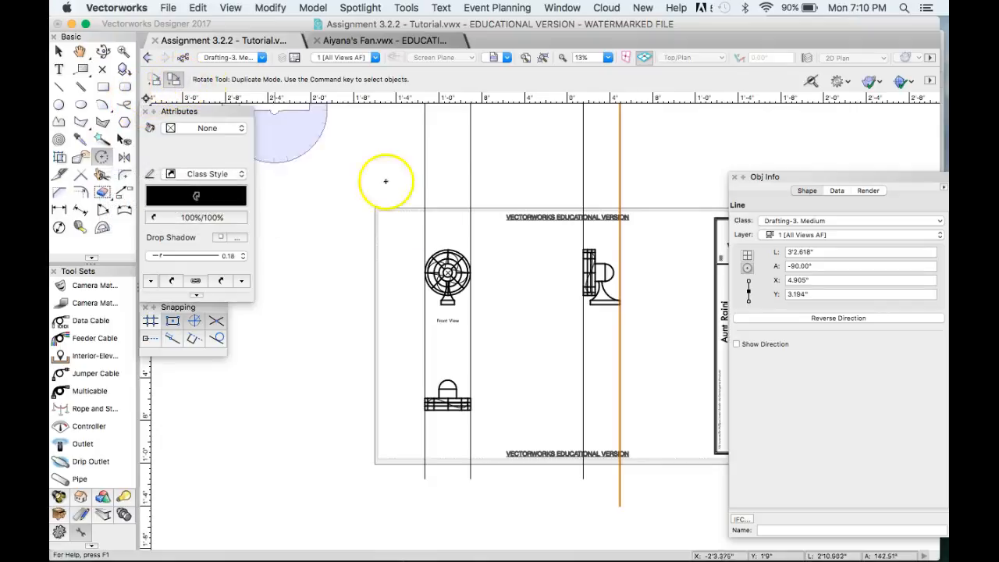
pyautogui.click(470, 272)
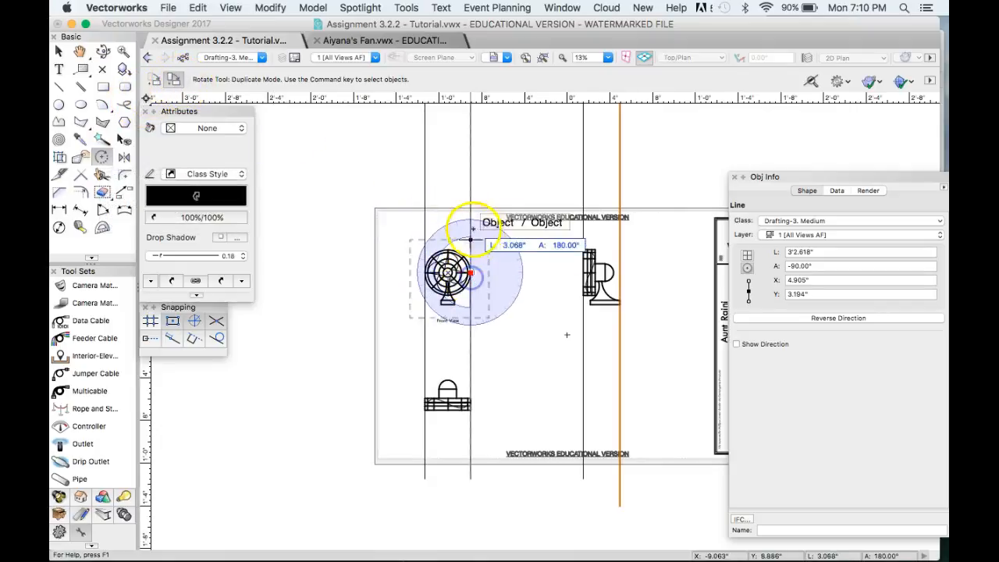
pyautogui.click(341, 272)
# - Move the horizontal line to the top of the front view's fan and copy it to the bottom of the fan's base
pyautogui.click(124, 191)
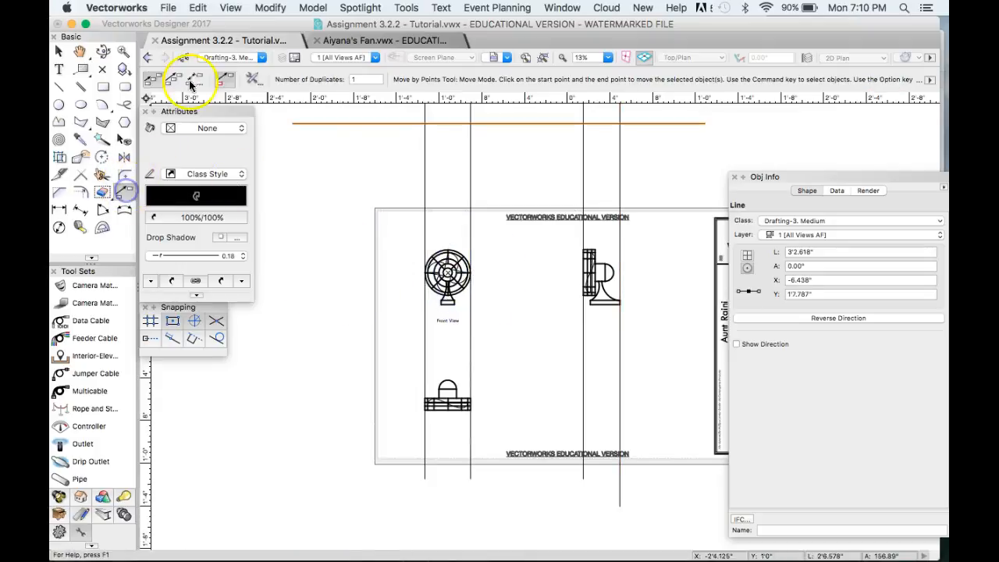
pyautogui.click(425, 122)
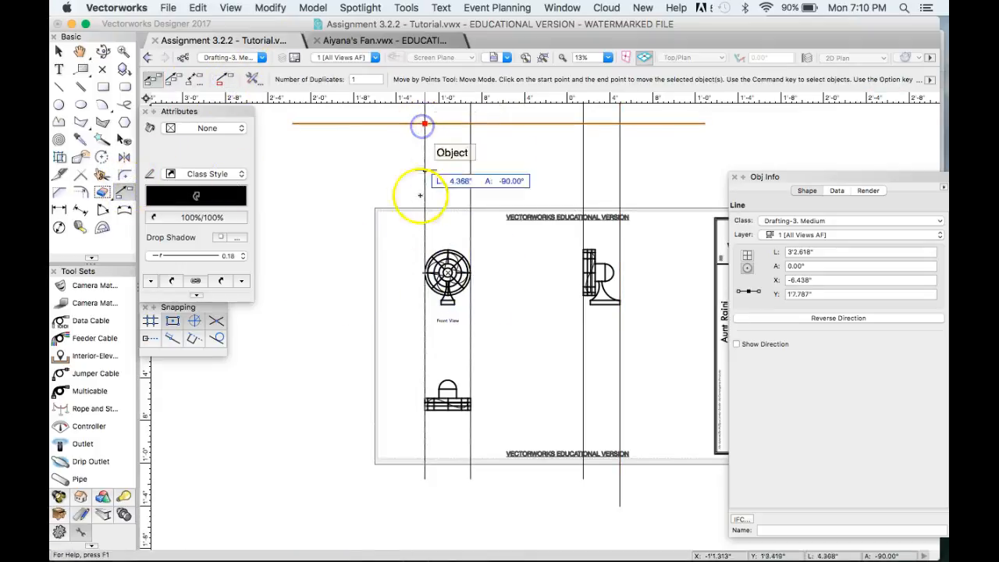
pyautogui.click(451, 245)
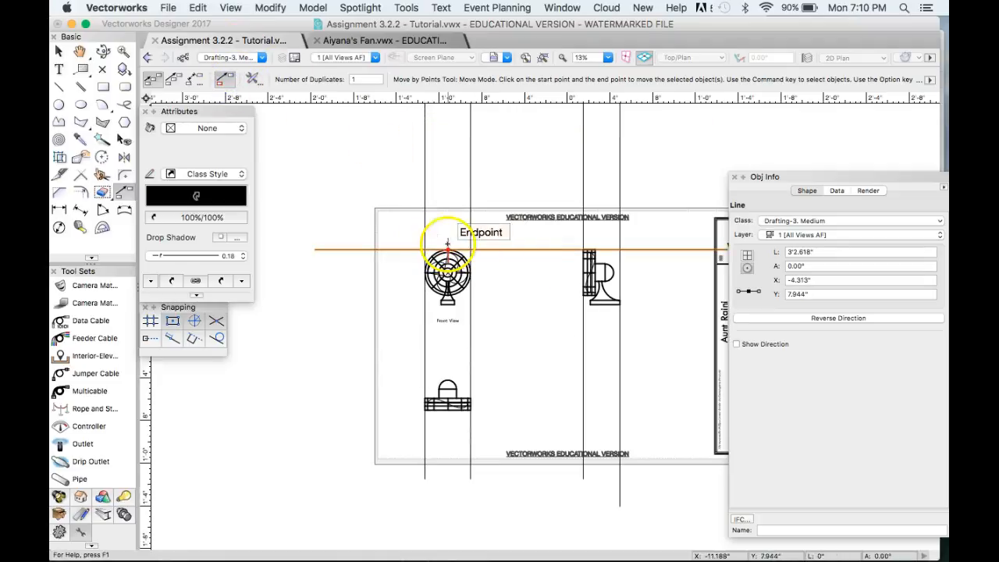
pyautogui.click(450, 246)
pyautogui.scroll(3, 440, 312)
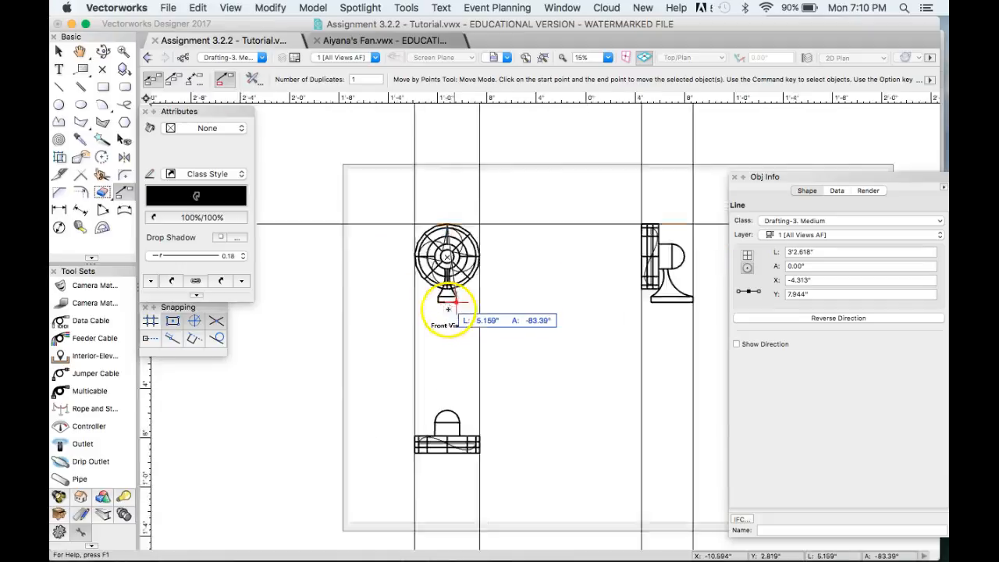
pyautogui.click(445, 294)
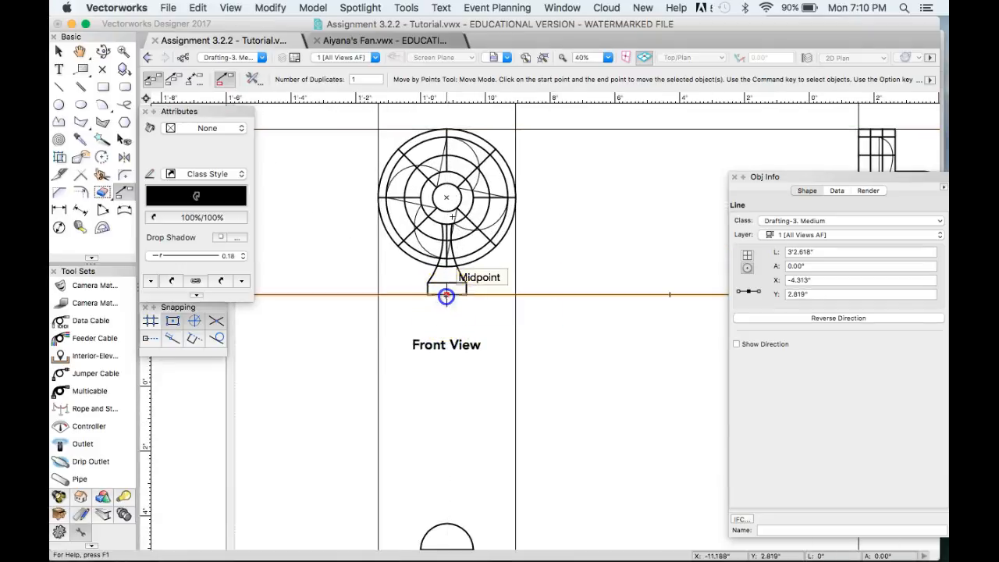
# - Copy the horizontal line onto the upper and lower edges of the top view below the front view
pyautogui.click(446, 294)
pyautogui.scroll(-3, 437, 249)
pyautogui.click(441, 374)
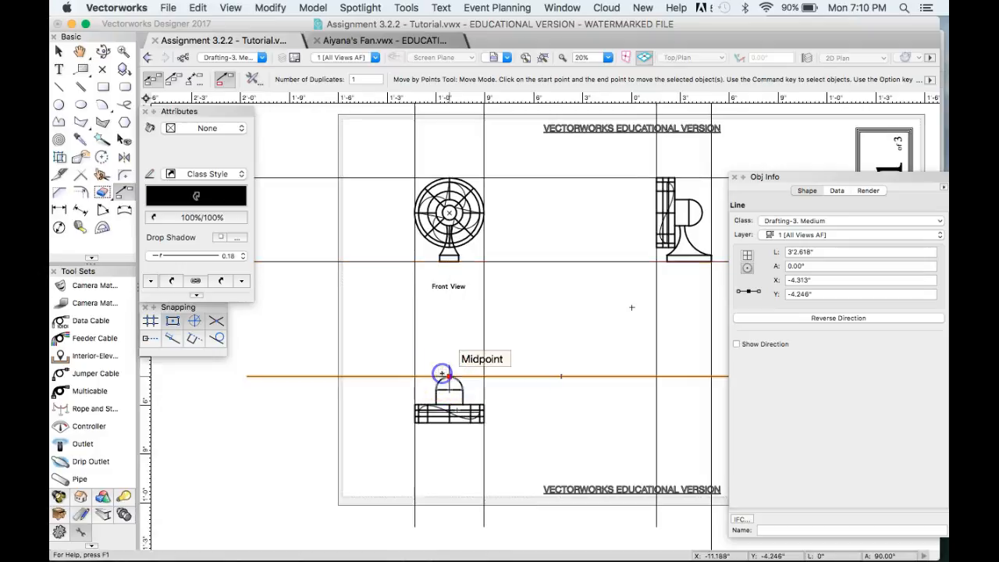
pyautogui.click(454, 375)
pyautogui.click(441, 429)
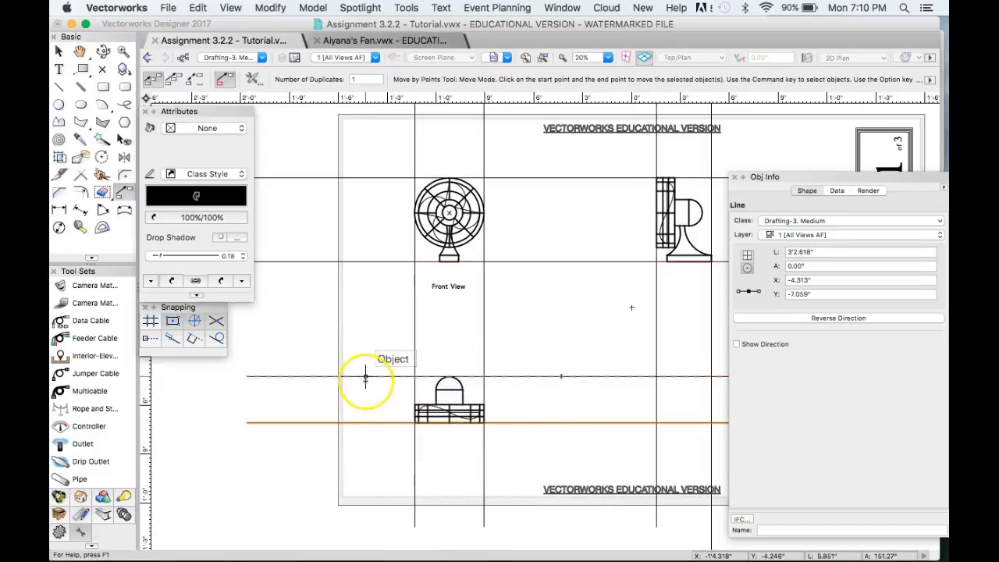
# - Offset the front view's left vertical line outward by 1", away from the fan
pyautogui.scroll(-3, 365, 378)
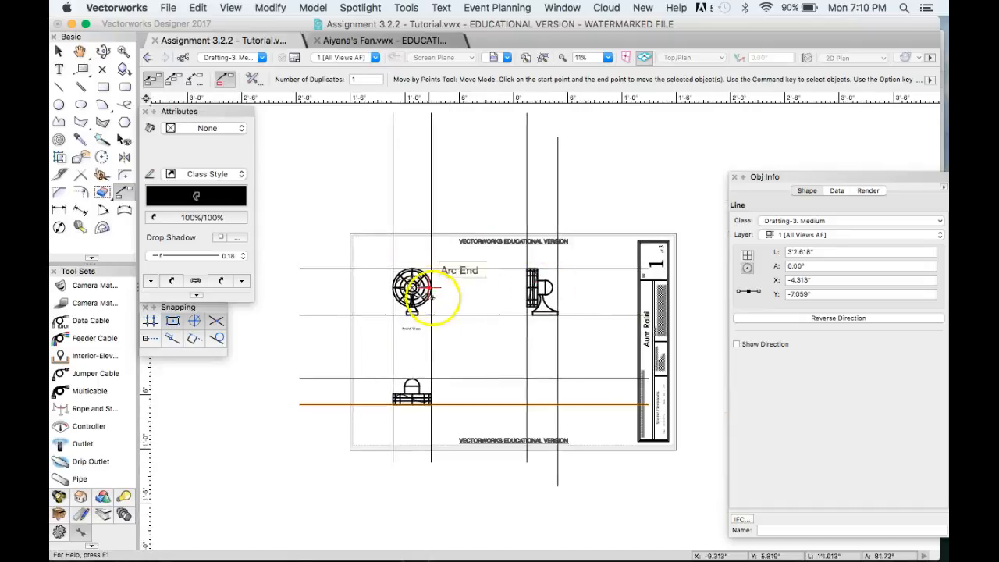
pyautogui.scroll(3, 501, 278)
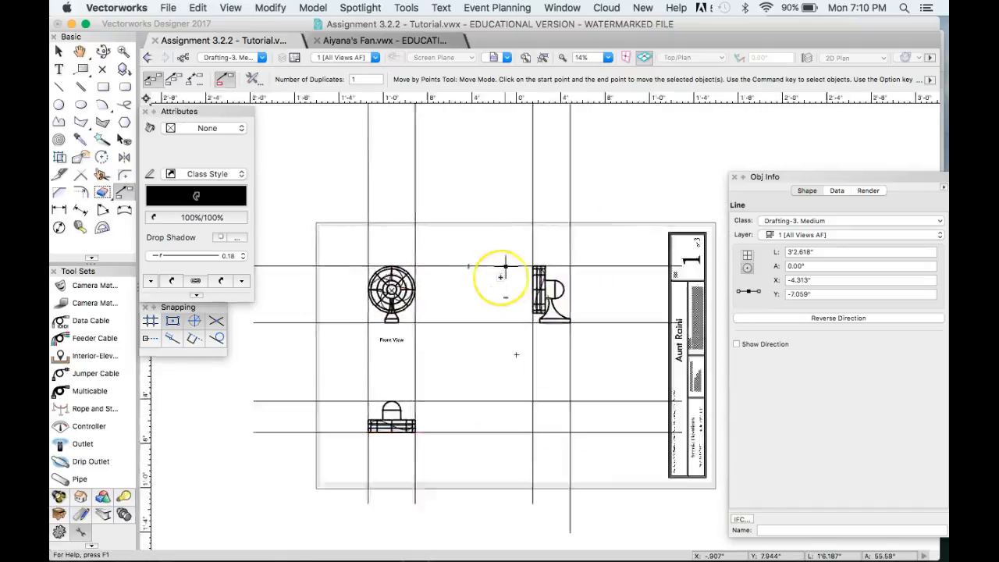
pyautogui.scroll(-3, 504, 270)
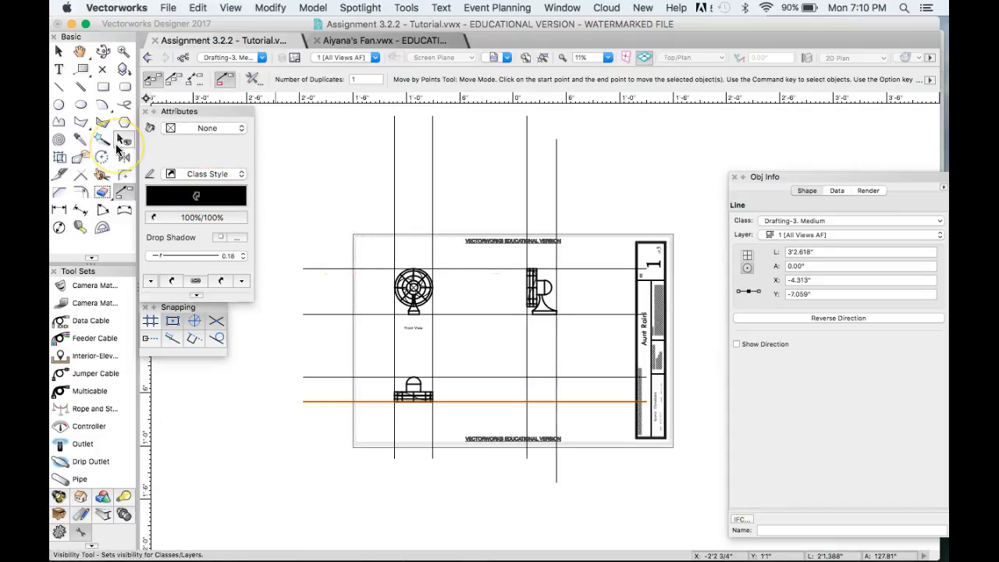
pyautogui.click(58, 52)
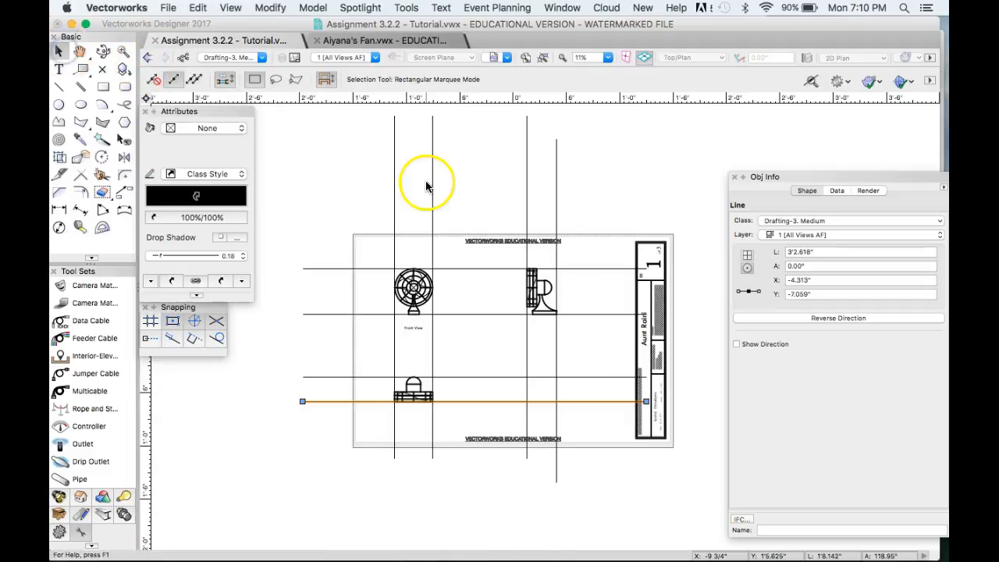
pyautogui.click(391, 196)
pyautogui.click(393, 195)
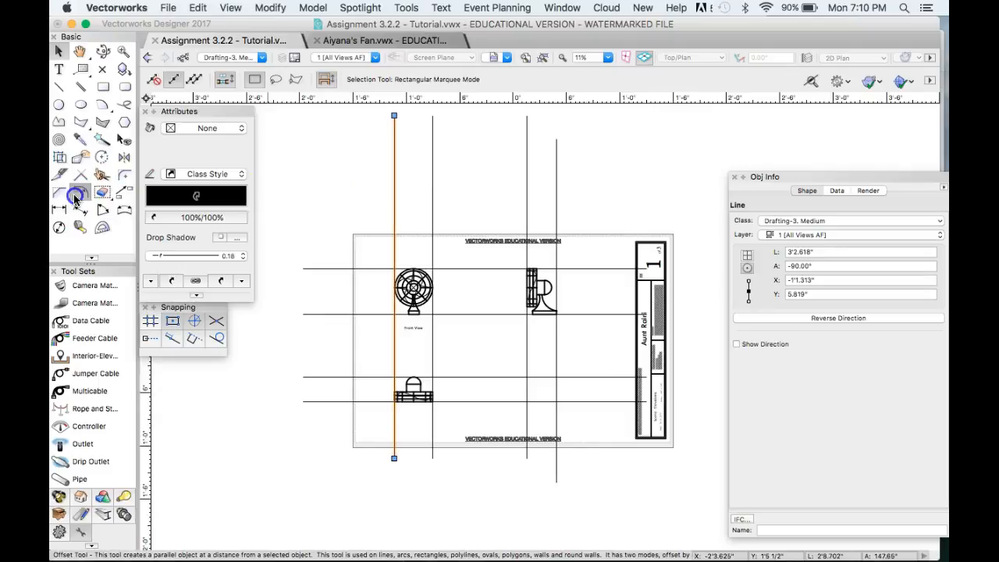
pyautogui.click(76, 198)
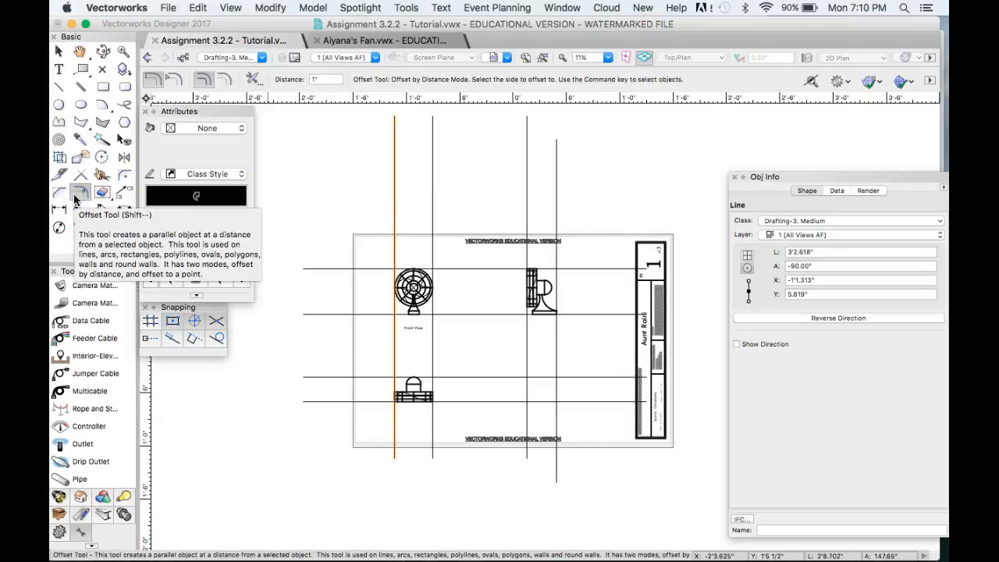
pyautogui.click(327, 79)
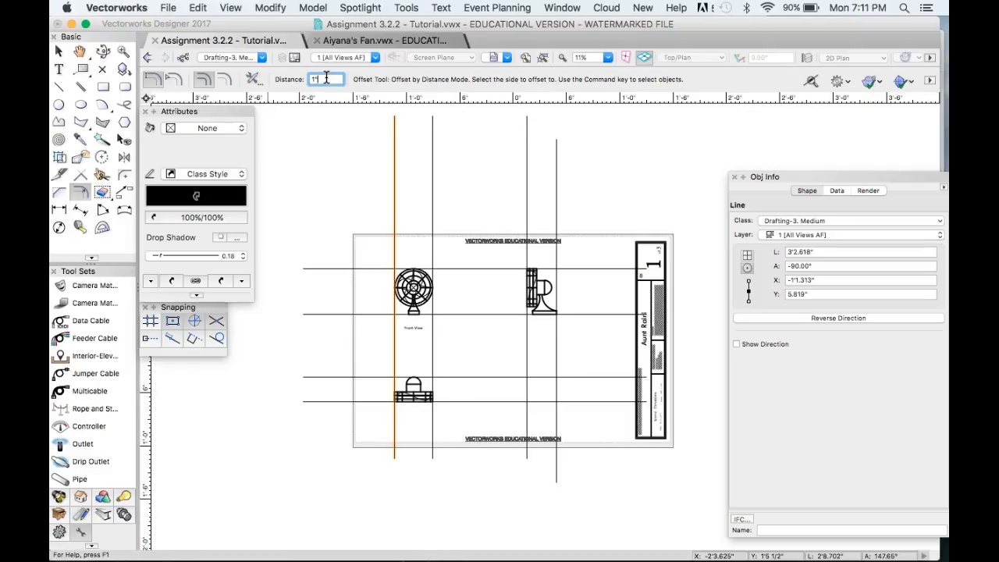
pyautogui.click(82, 193)
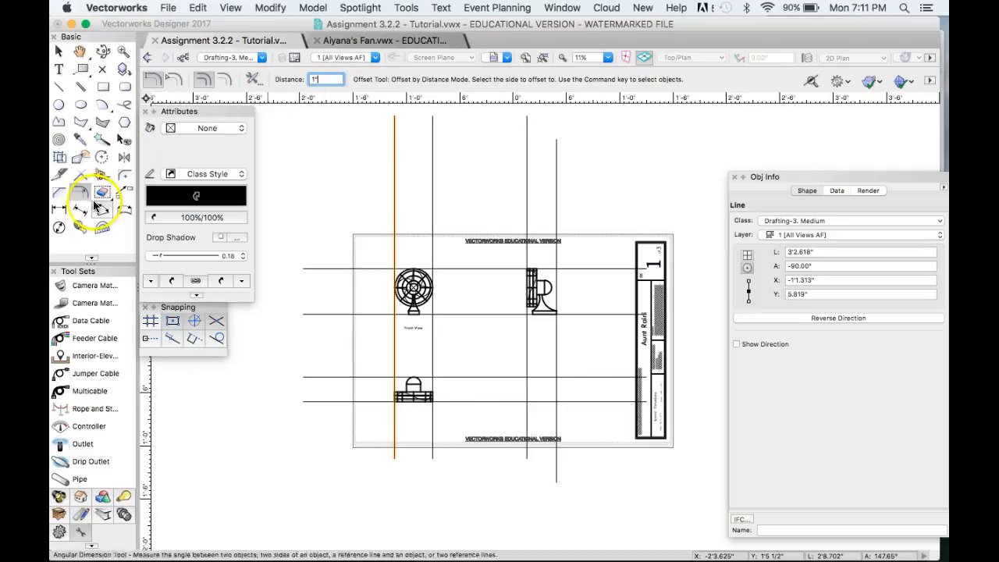
pyautogui.click(324, 185)
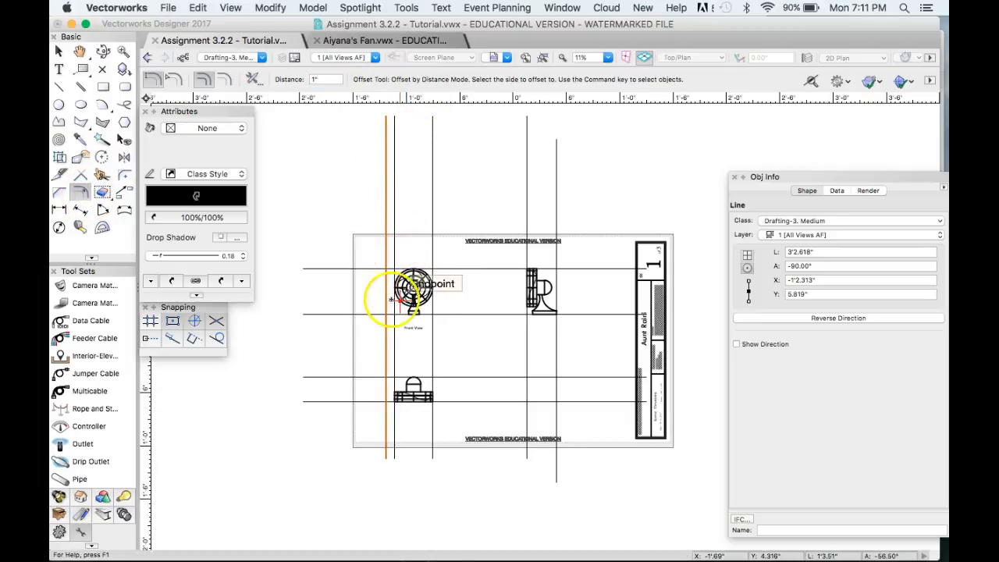
pyautogui.scroll(4, 400, 301)
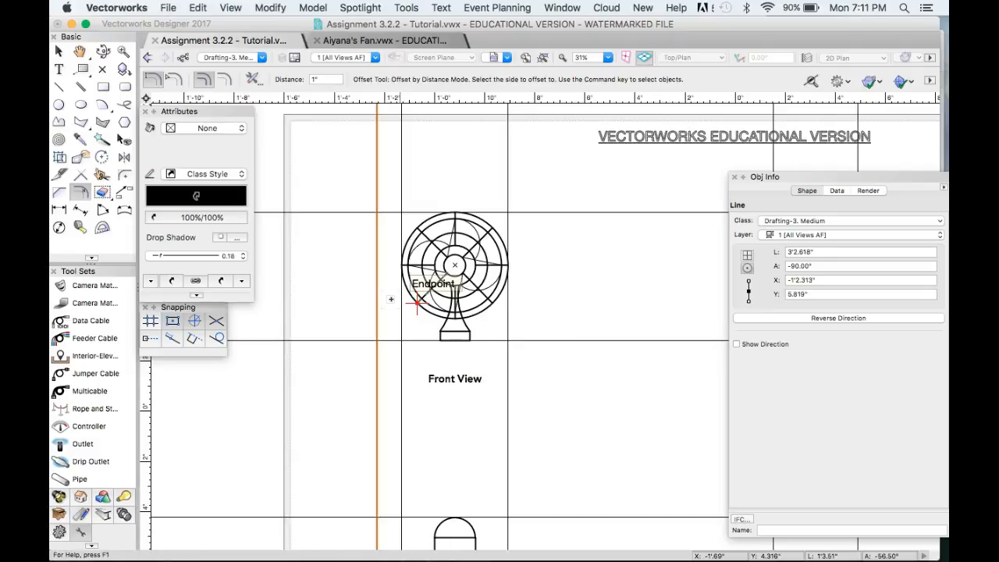
# - Offset the front view's right vertical line outward by 1", away from the fan
pyautogui.click(61, 52)
pyautogui.click(508, 179)
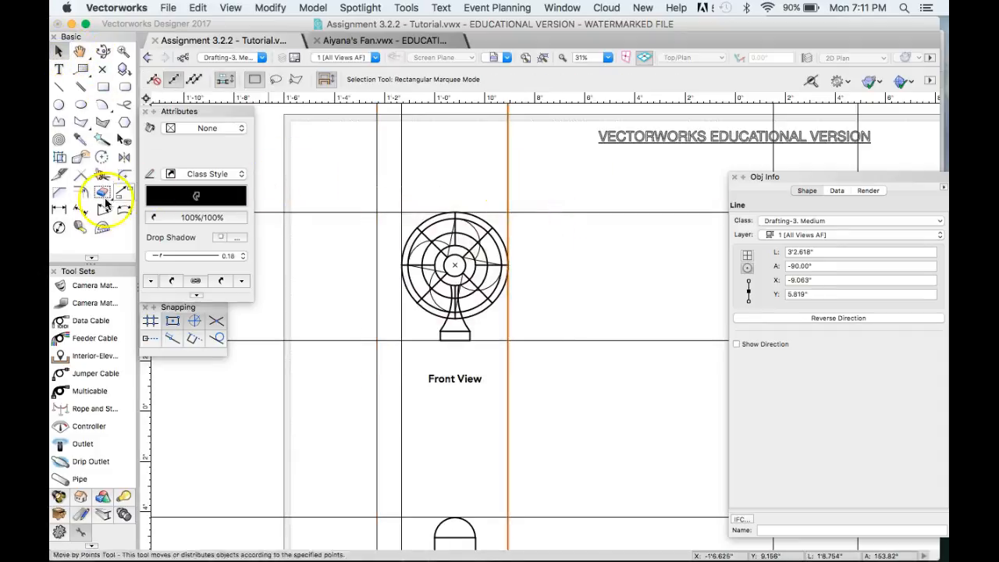
pyautogui.click(80, 192)
pyautogui.click(621, 241)
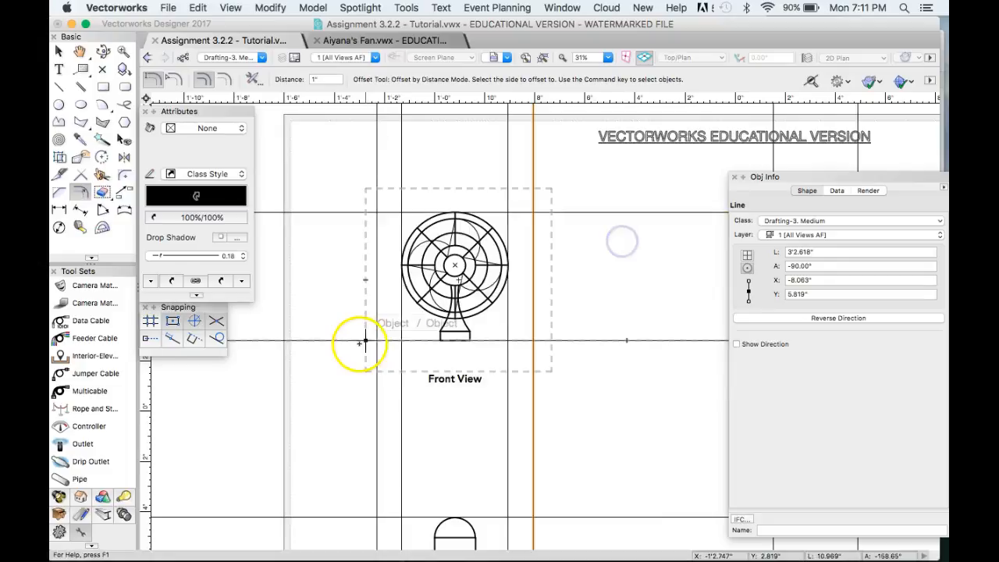
pyautogui.scroll(-3, 359, 341)
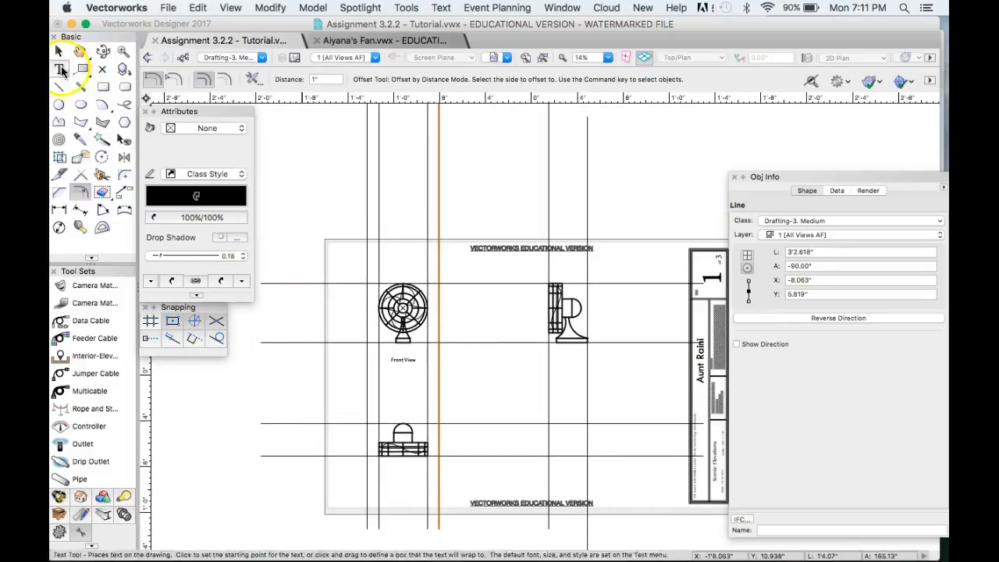
# - Offset the side view's left vertical line outward by 1", away from the fan
pyautogui.click(59, 51)
pyautogui.click(550, 263)
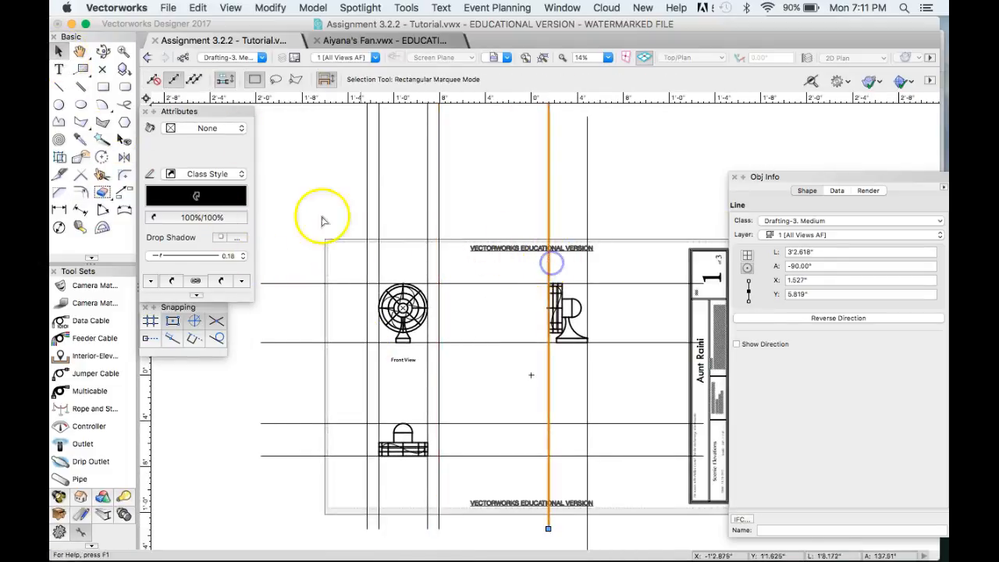
pyautogui.click(81, 191)
pyautogui.click(497, 310)
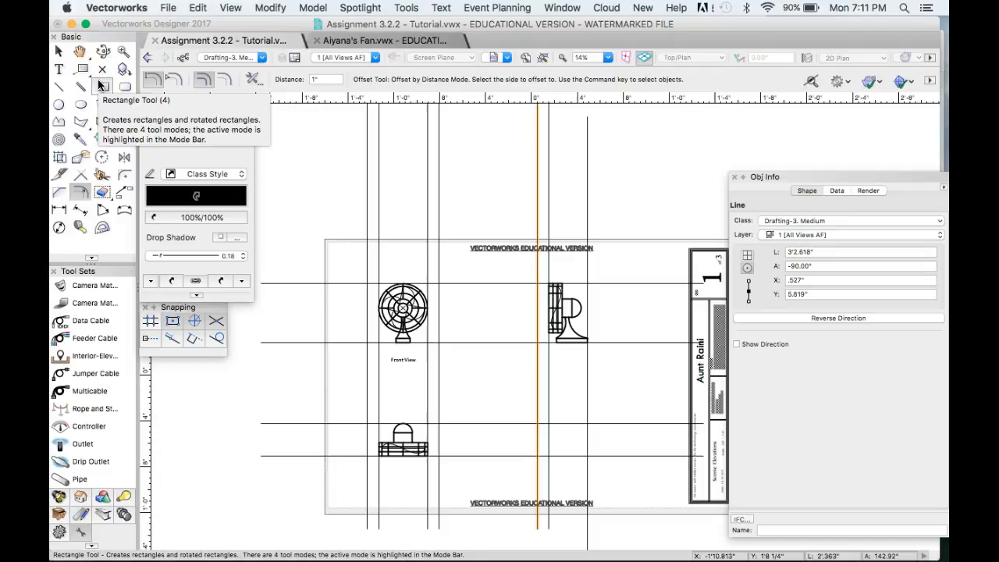
# - Undo all the 1" line offsets and set the offset distance to 2"
pyautogui.press('x')
pyautogui.press('super+z')
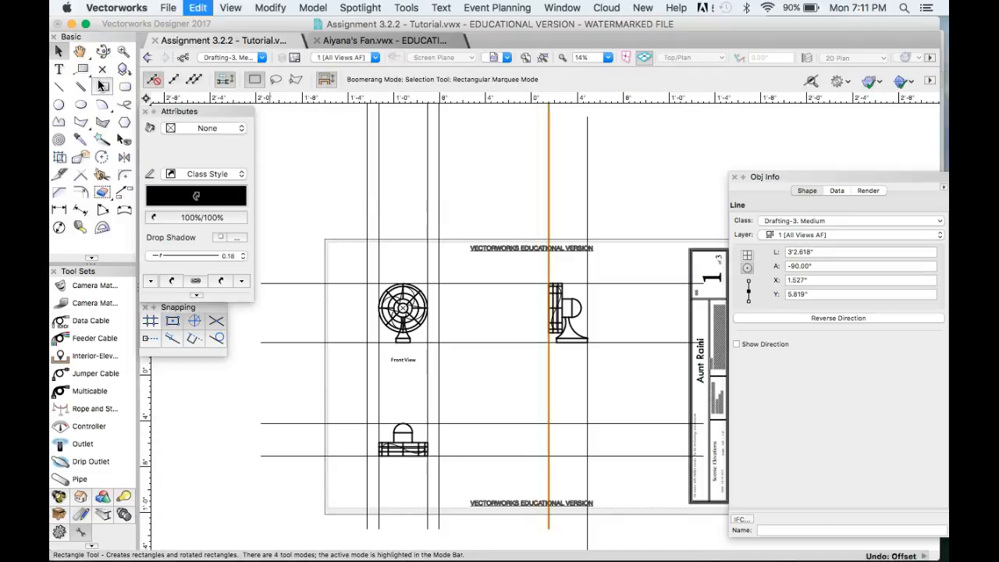
pyautogui.press('super+z')
pyautogui.press('super+z')
pyautogui.press('super+z')
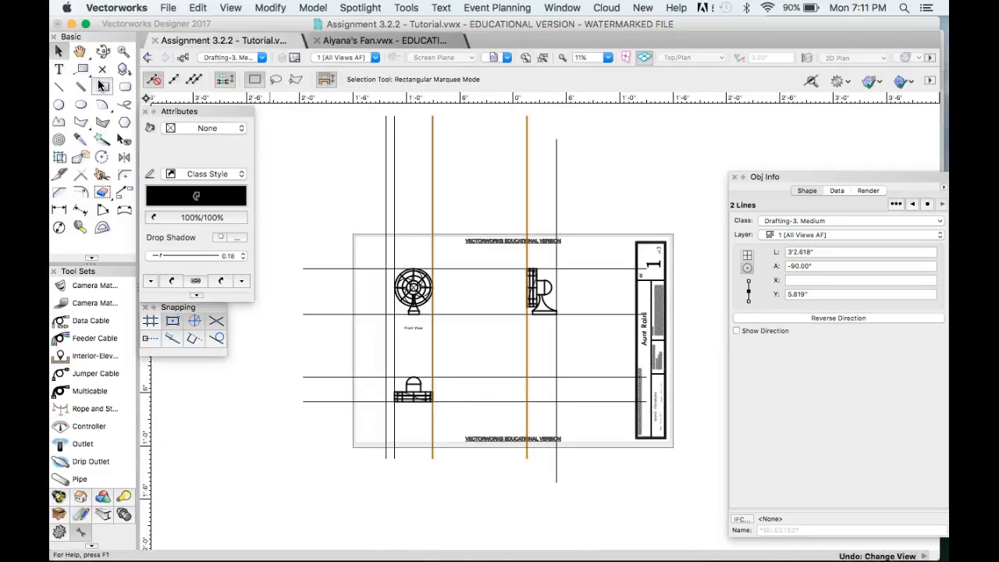
pyautogui.press('super+y')
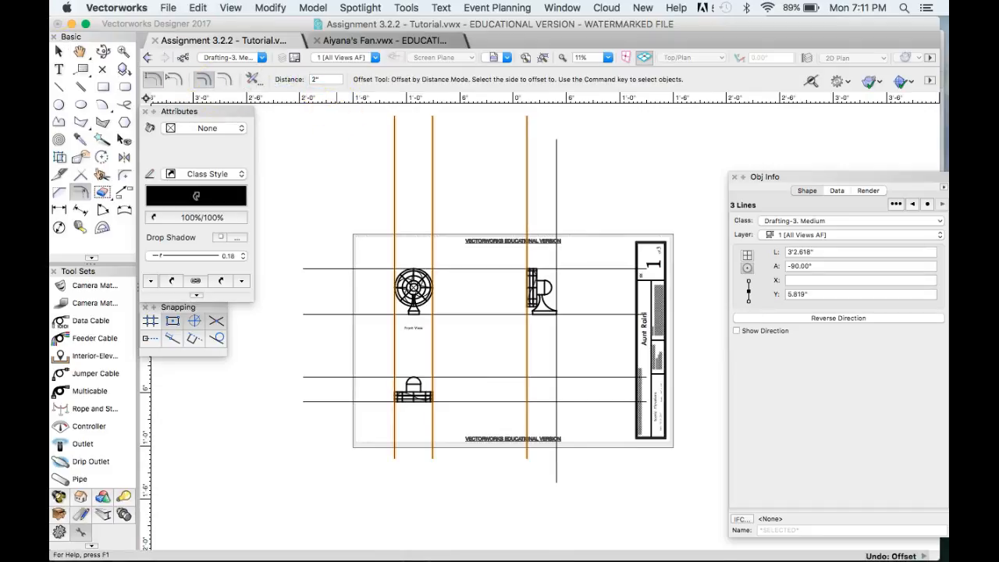
# - Offset only the front view's left vertical line outward by 2", away from the fan
pyautogui.scroll(4, 371, 302)
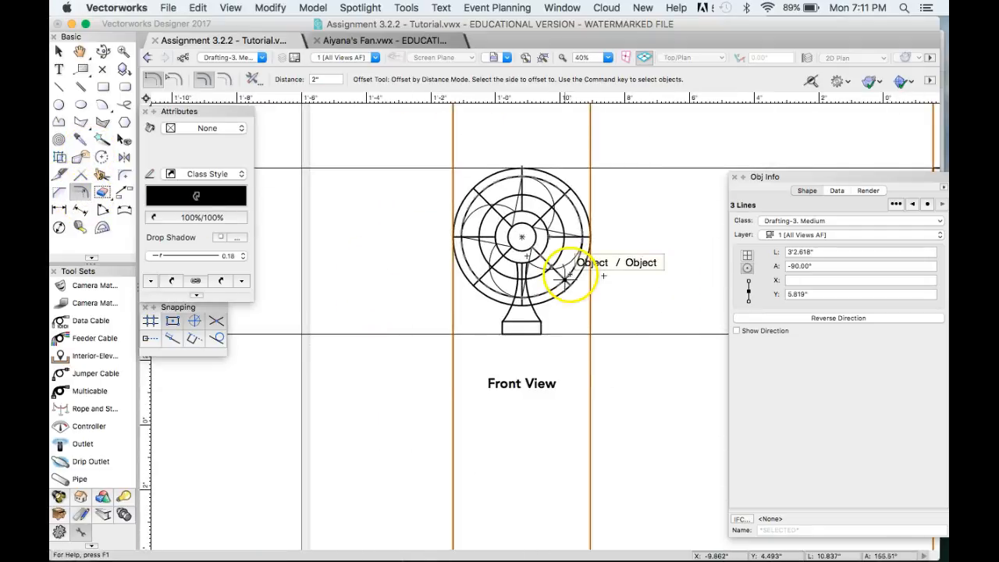
pyautogui.keyDown('super'); pyautogui.click(330, 186); pyautogui.keyUp('super')
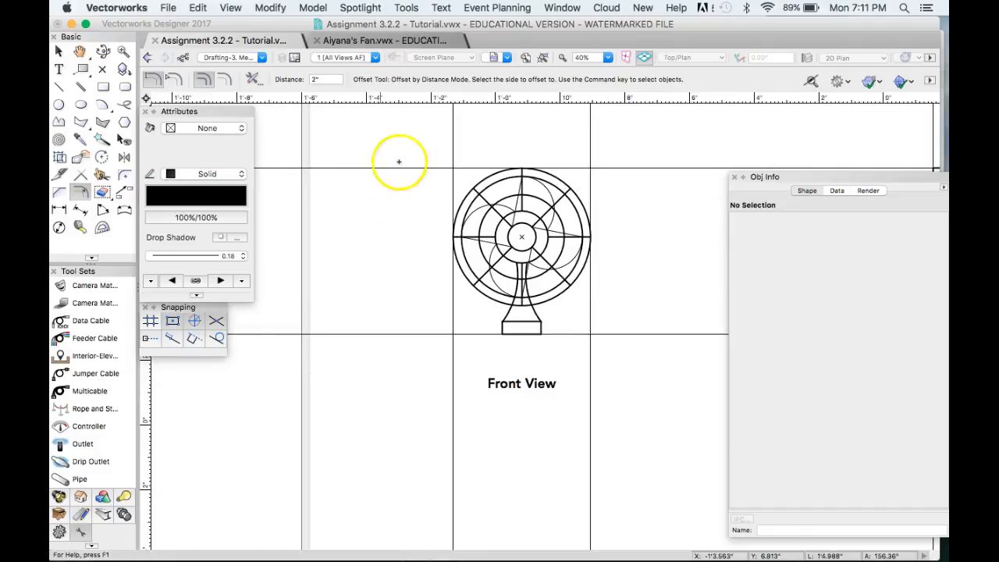
pyautogui.press('x')
pyautogui.click(452, 142)
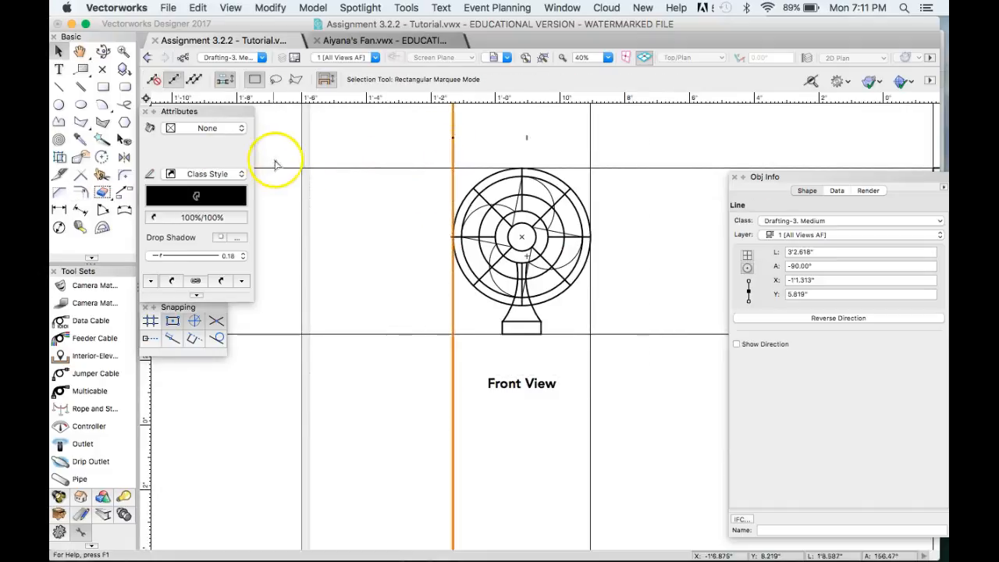
pyautogui.click(82, 195)
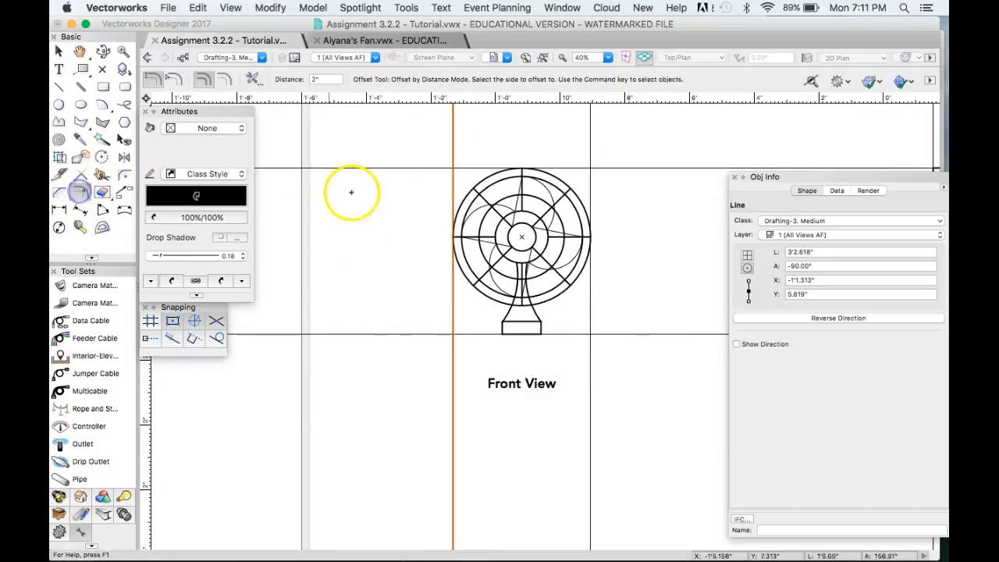
pyautogui.click(376, 218)
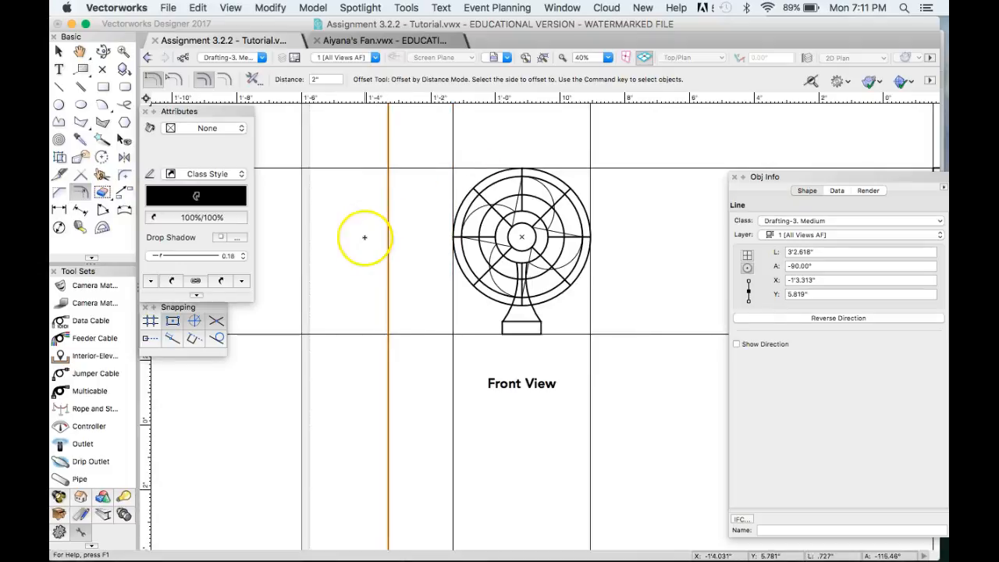
# - Offset the front view's right vertical line outward by 2", away from the fan
pyautogui.scroll(-2, 364, 234)
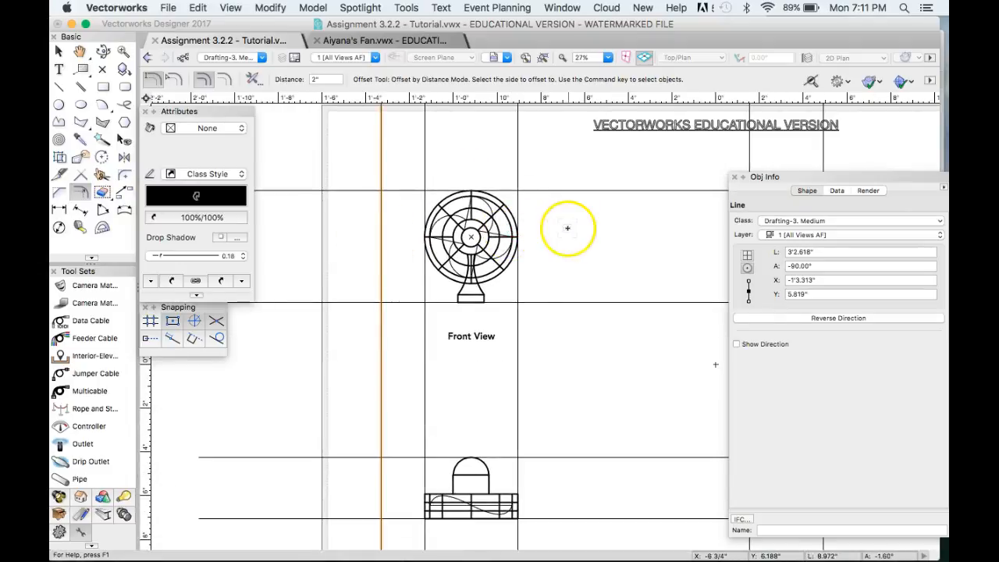
pyautogui.press('x')
pyautogui.click(517, 156)
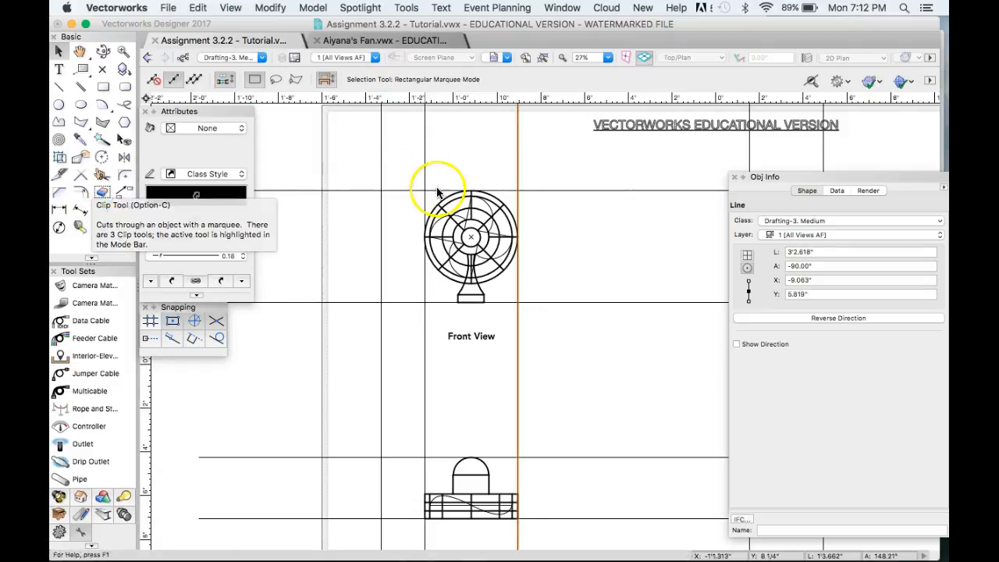
pyautogui.click(566, 230)
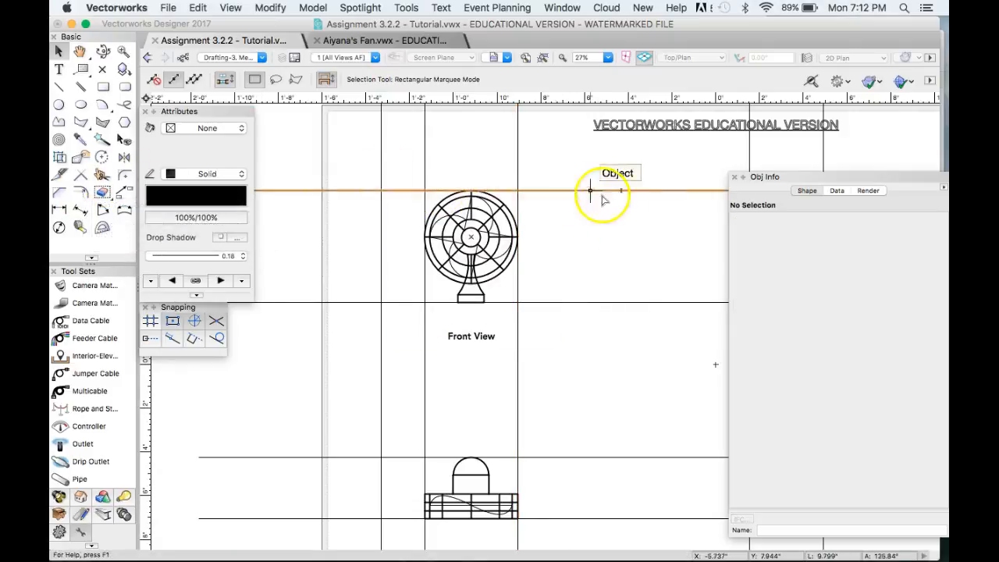
pyautogui.click(517, 160)
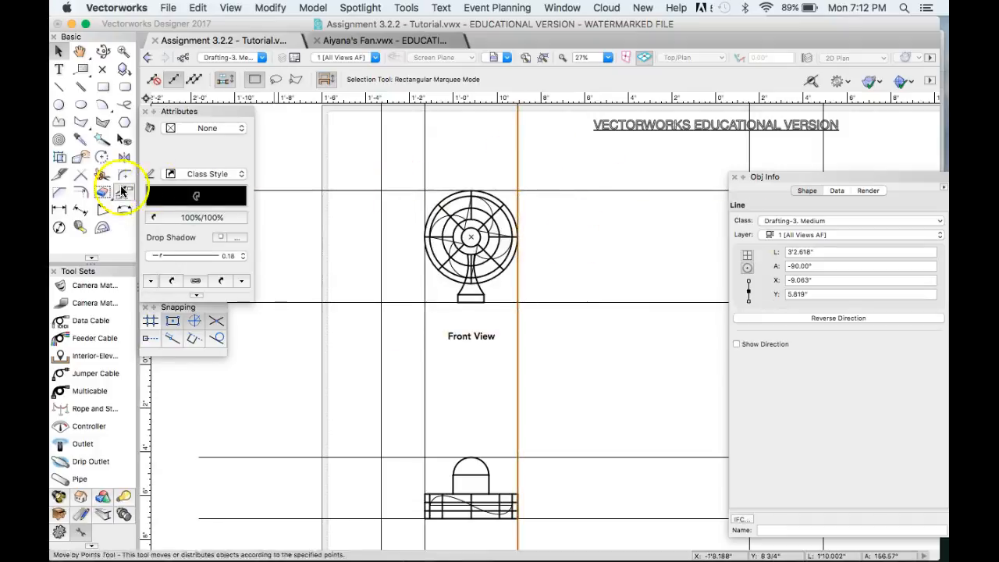
pyautogui.click(80, 192)
pyautogui.click(580, 238)
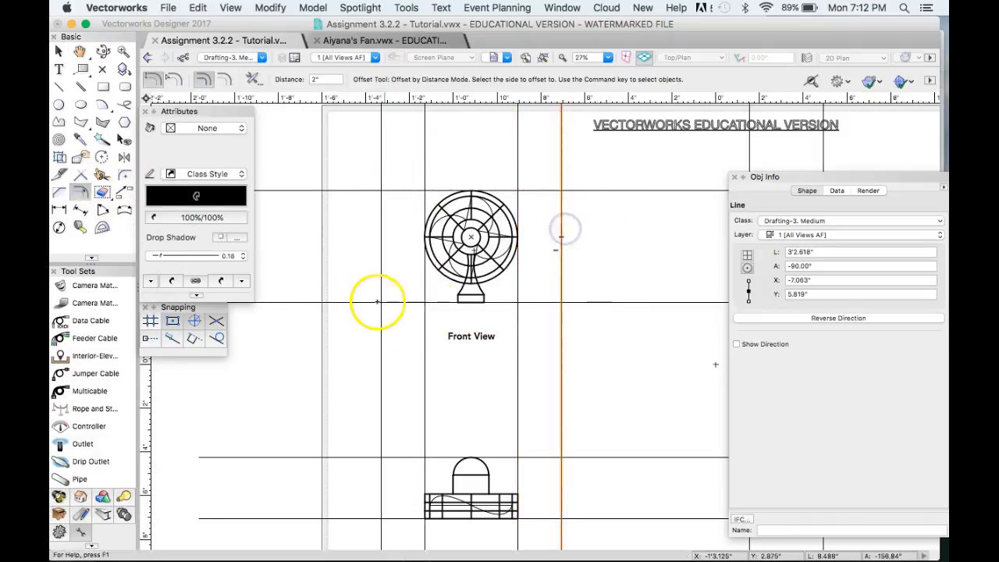
# - Offset the side view's left vertical line outward by 2", away from the fan
pyautogui.scroll(-2, 383, 297)
pyautogui.scroll(3, 593, 230)
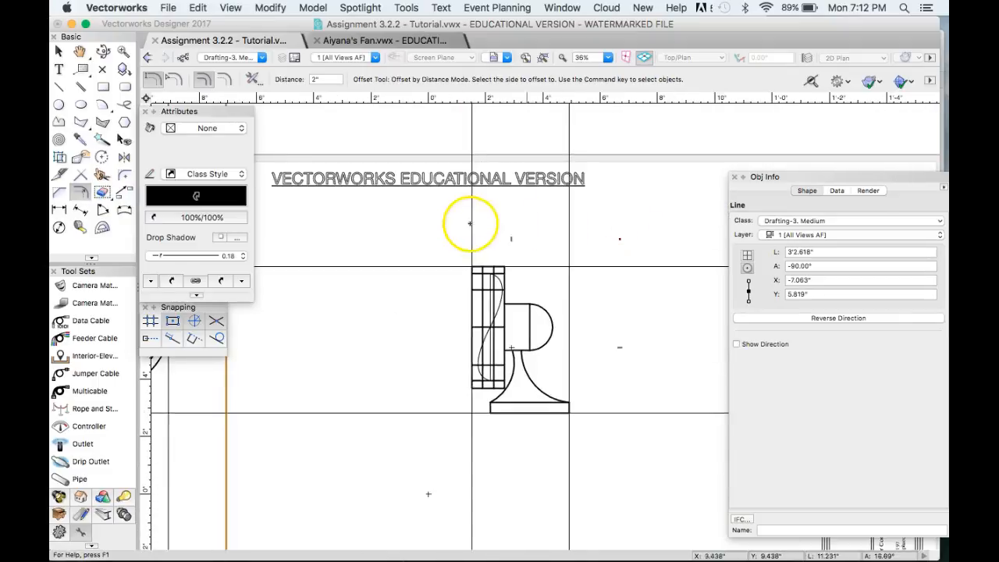
pyautogui.press('x')
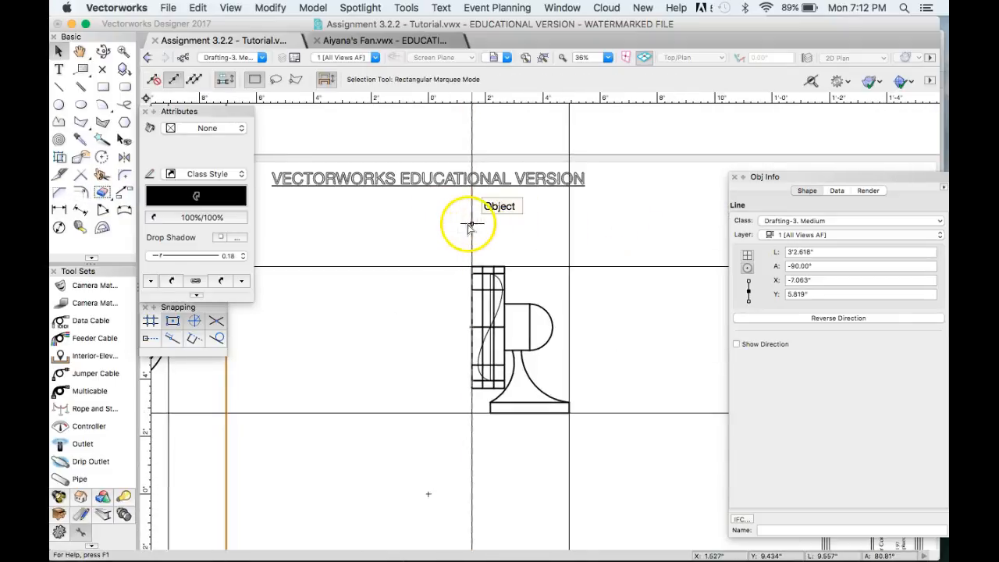
pyautogui.click(472, 226)
pyautogui.click(472, 234)
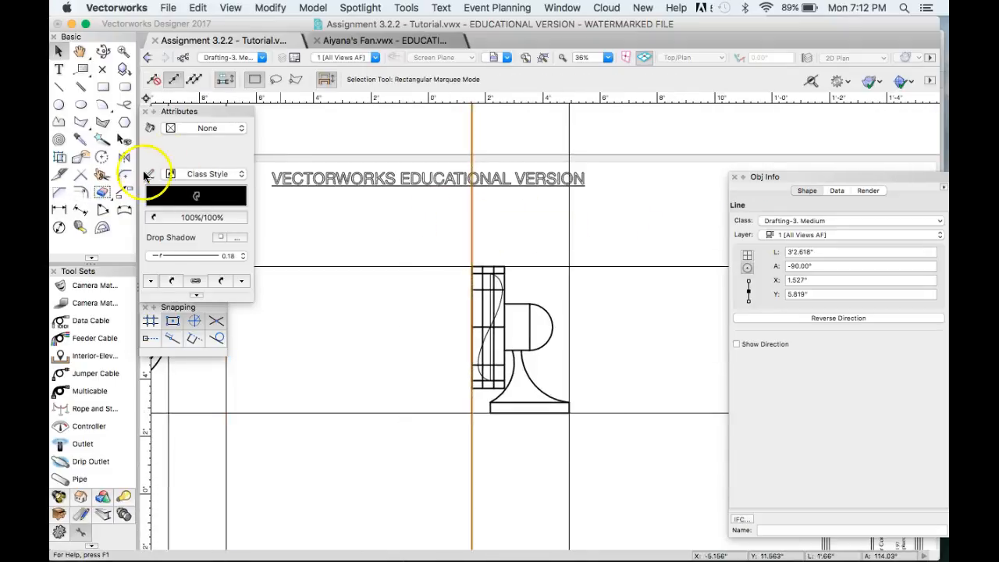
pyautogui.click(81, 191)
pyautogui.click(416, 246)
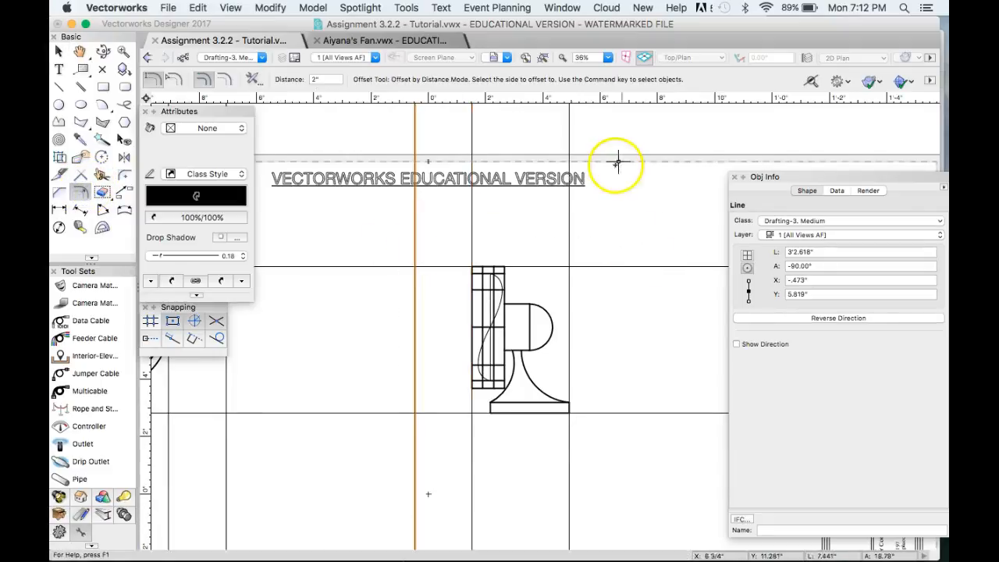
# - Delete the two horizontal and two vertical alignment lines touching the edges of the top view, keeping the offset lines
pyautogui.scroll(-3, 355, 357)
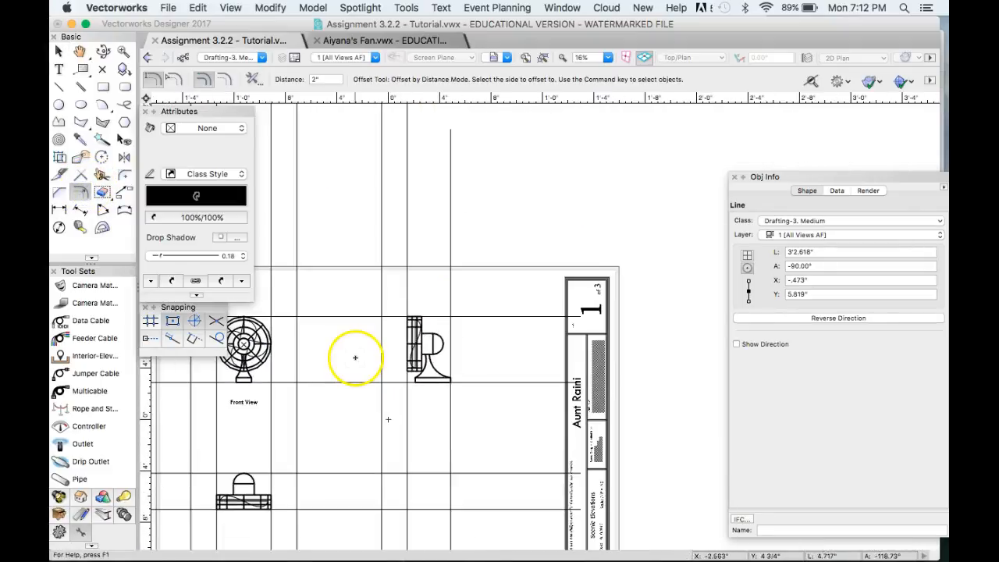
pyautogui.scroll(-2, 484, 356)
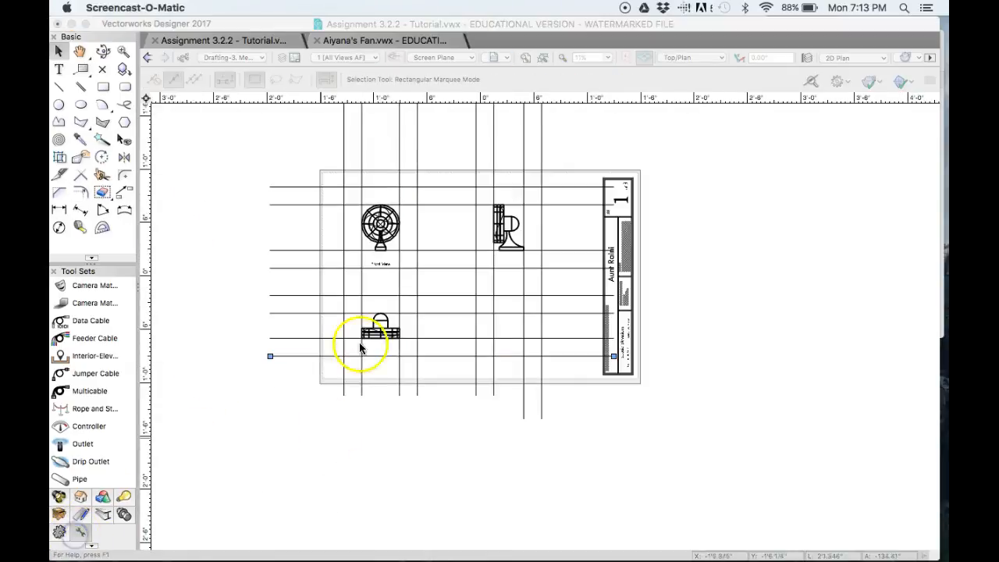
pyautogui.scroll(3, 363, 344)
pyautogui.click(370, 311)
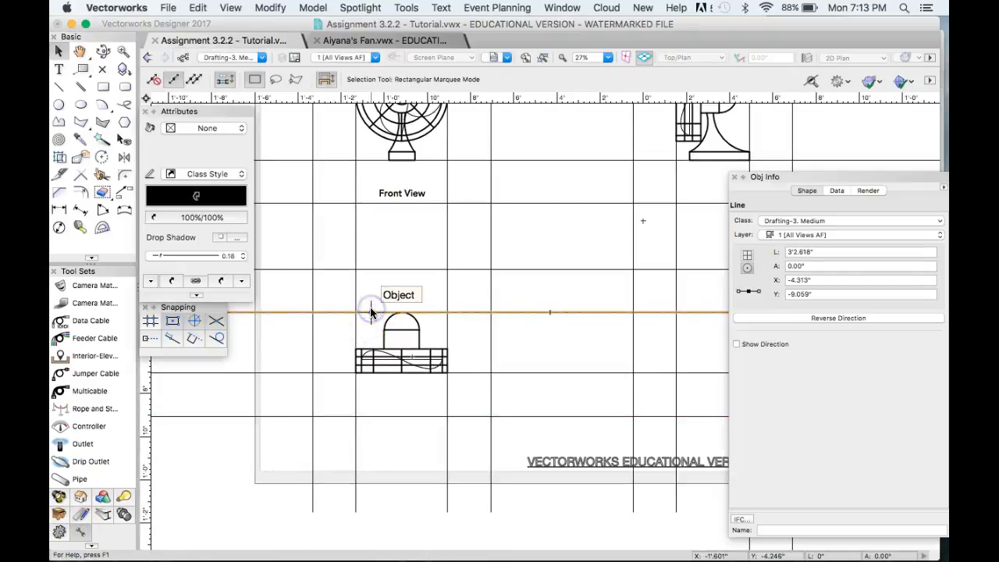
pyautogui.click(368, 344)
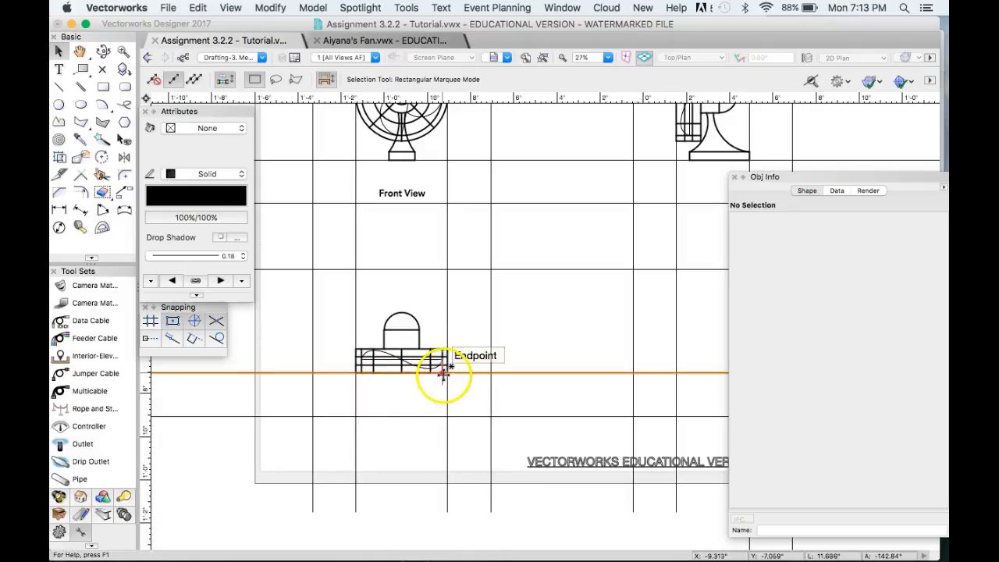
pyautogui.click(461, 374)
pyautogui.press('Delete')
pyautogui.click(447, 329)
pyautogui.press('Delete')
pyautogui.click(357, 294)
pyautogui.press('Delete')
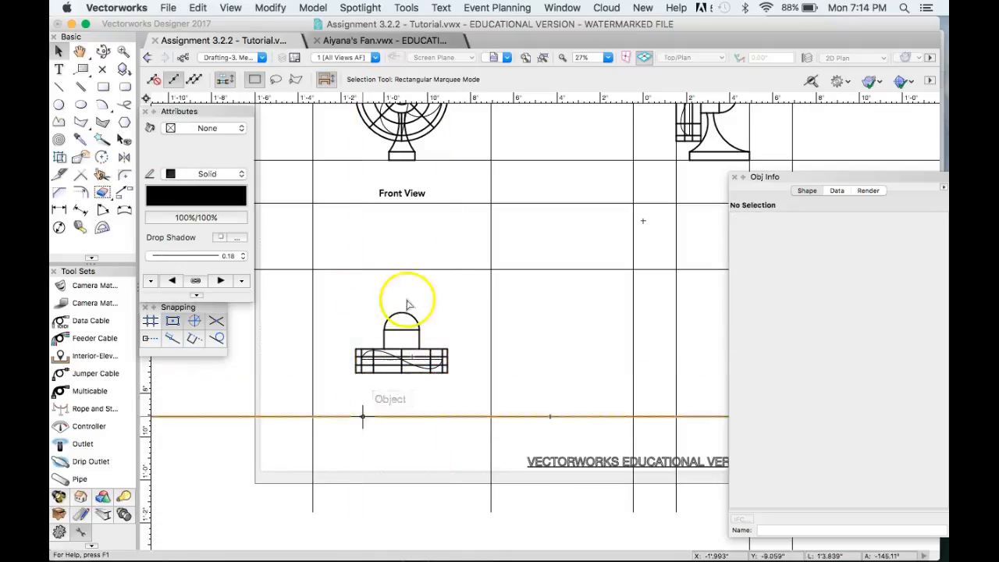
# - Delete the horizontal alignment lines touching the bottom of the front view's base and the top of its fan
pyautogui.click(445, 161)
pyautogui.press('Delete')
pyautogui.scroll(-2, 356, 441)
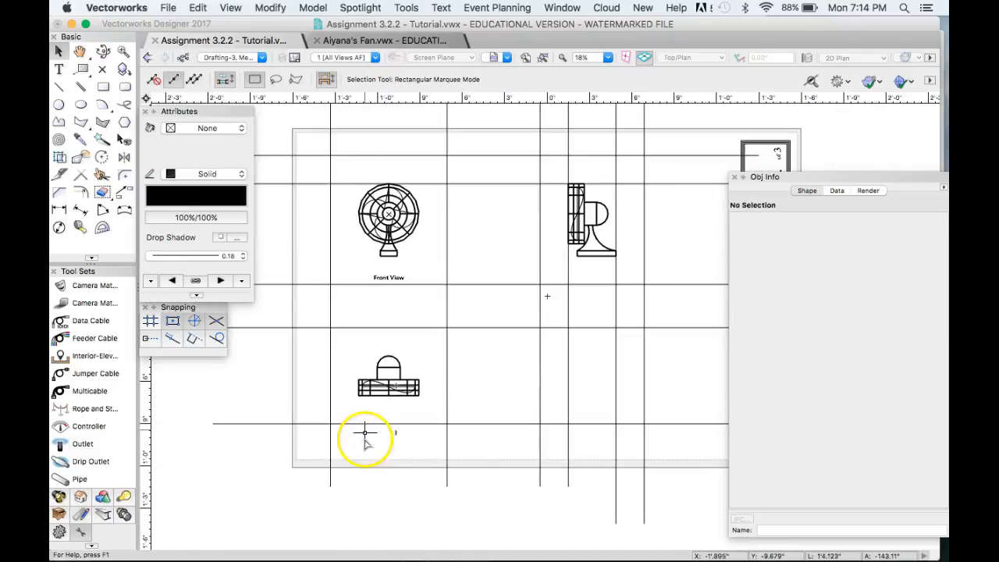
pyautogui.click(425, 184)
pyautogui.press('Delete')
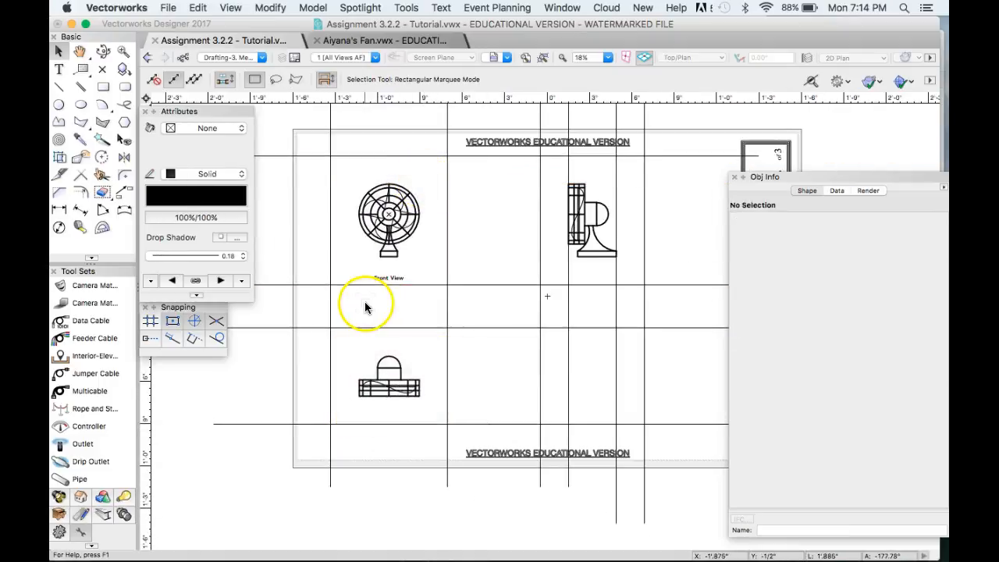
# - Delete the two vertical alignment lines touching the left and right edges of the side view
pyautogui.scroll(-2, 515, 296)
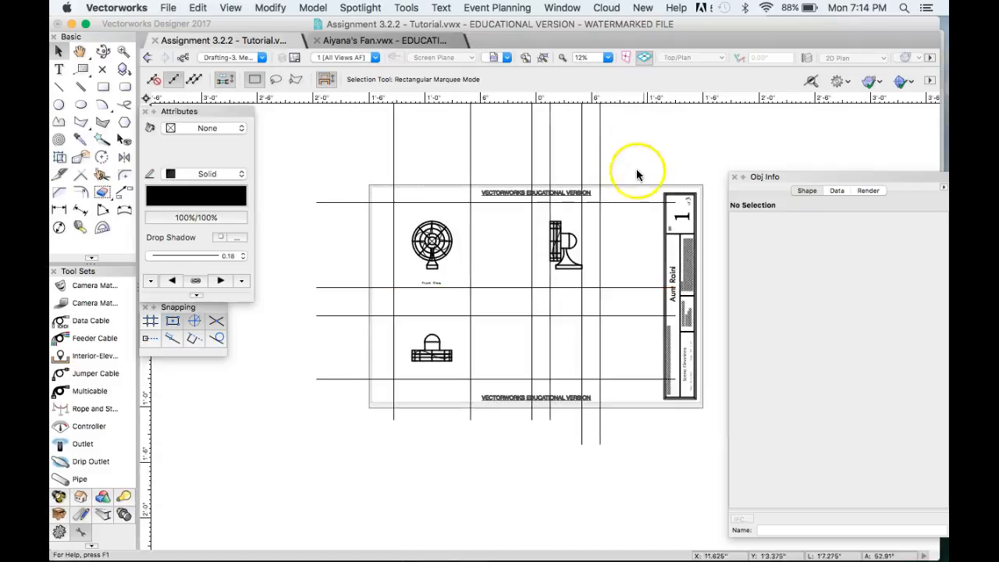
pyautogui.scroll(3, 627, 188)
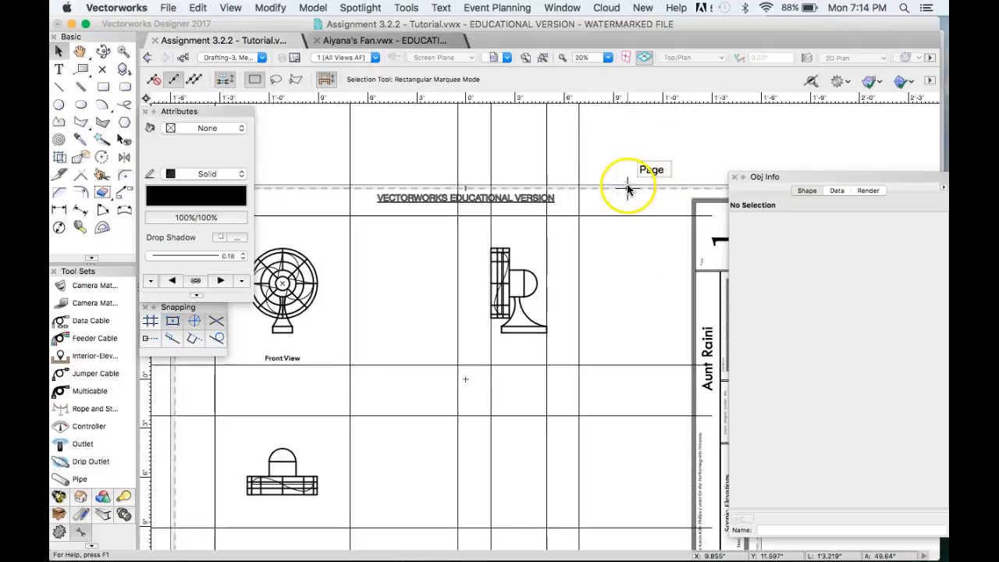
pyautogui.click(491, 227)
pyautogui.press('Delete')
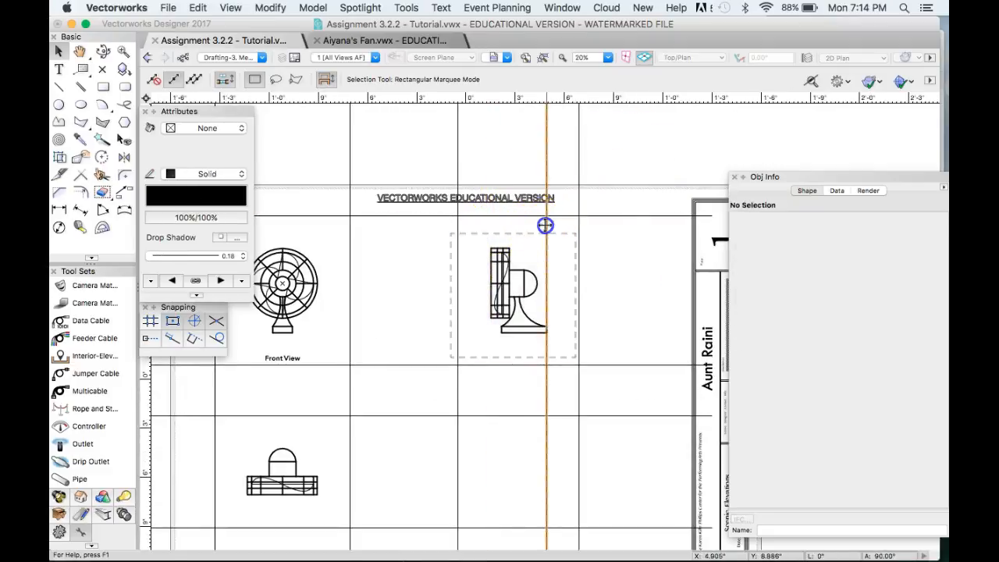
# - Convert all four vertical and four horizontal offset lines around the three fan views into guides
pyautogui.scroll(-2, 640, 279)
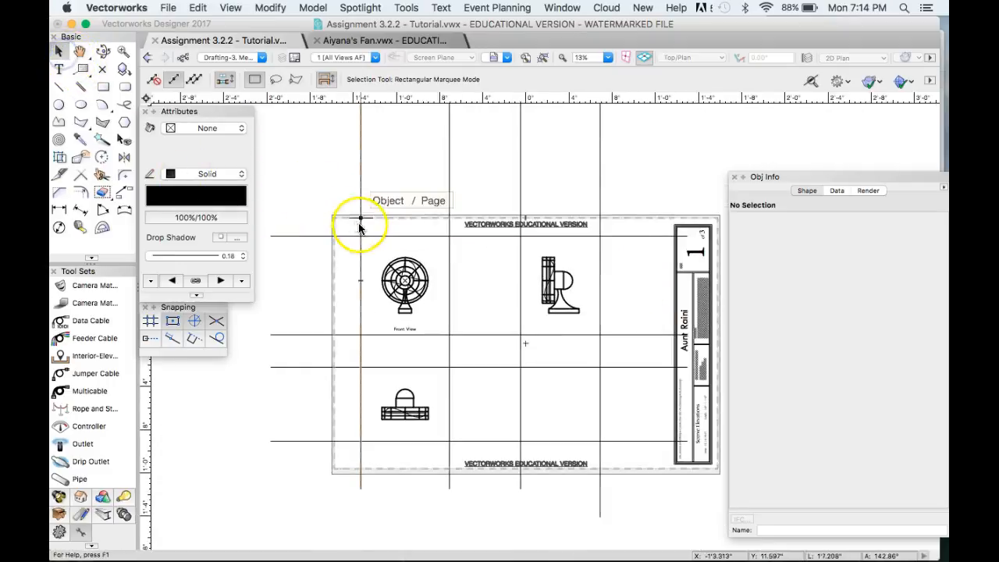
pyautogui.click(359, 196)
pyautogui.keyDown('shift'); pyautogui.click(449, 189); pyautogui.keyUp('shift')
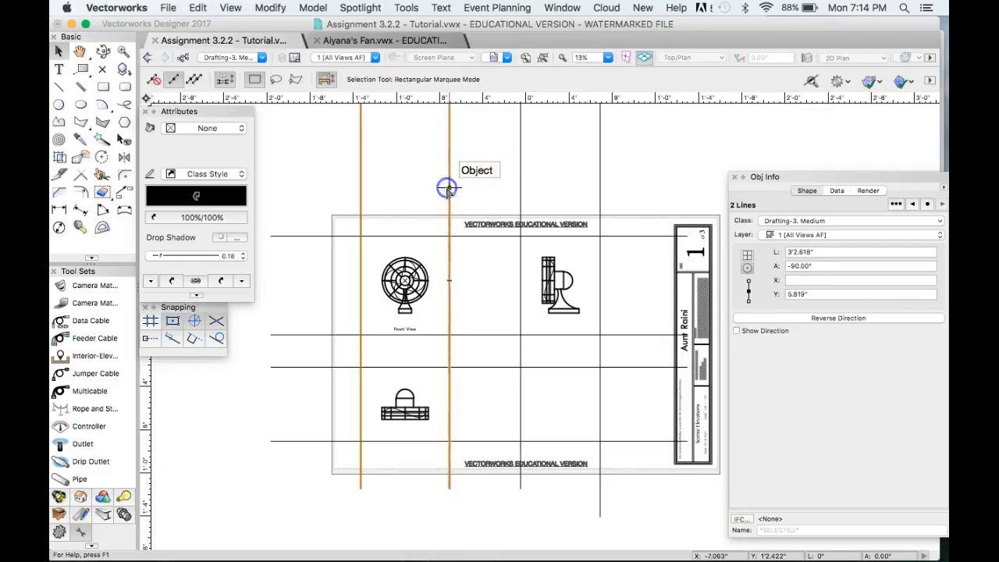
pyautogui.keyDown('shift'); pyautogui.click(520, 186); pyautogui.keyUp('shift')
pyautogui.keyDown('shift'); pyautogui.click(598, 197); pyautogui.keyUp('shift')
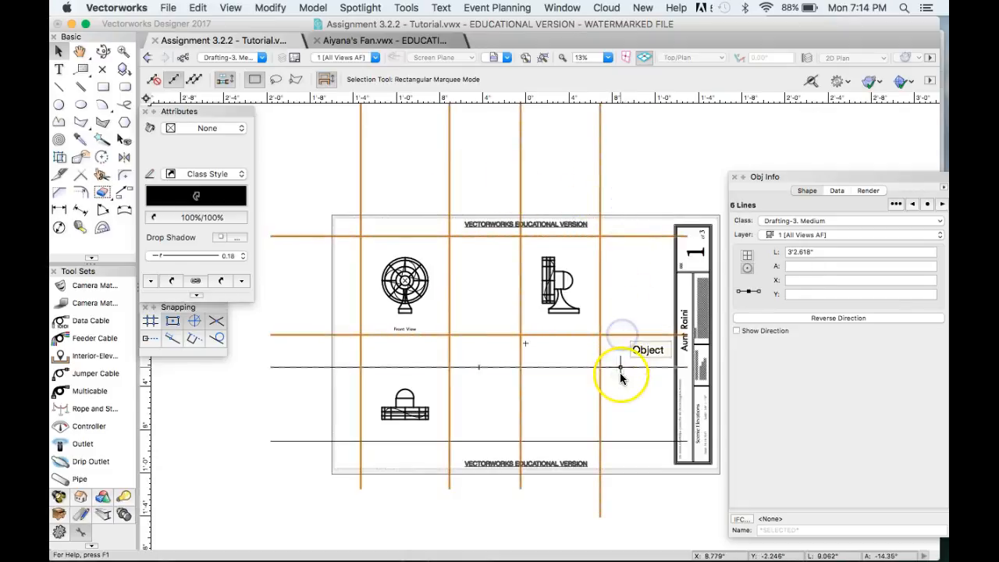
pyautogui.keyDown('shift'); pyautogui.click(372, 442); pyautogui.keyUp('shift')
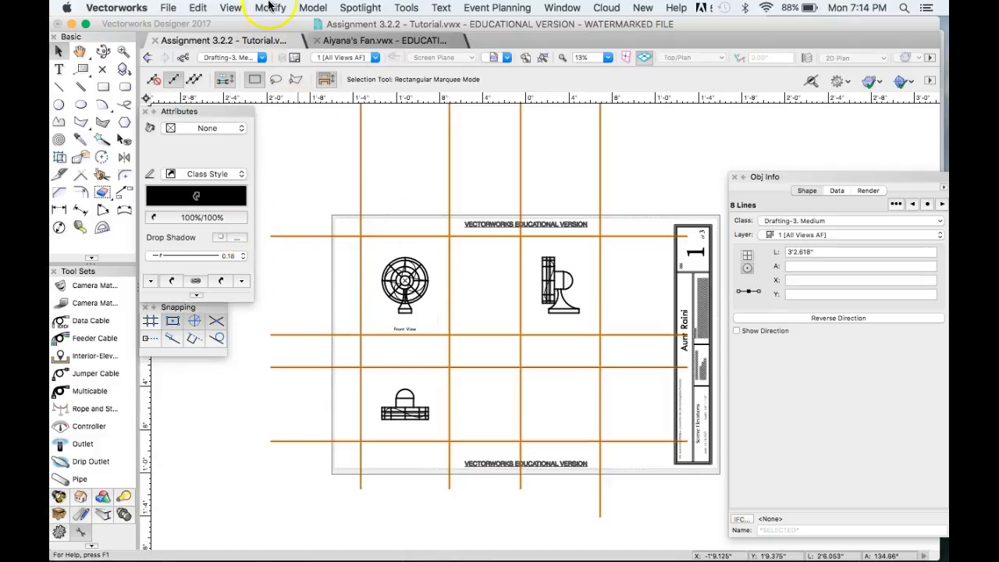
pyautogui.click(269, 7)
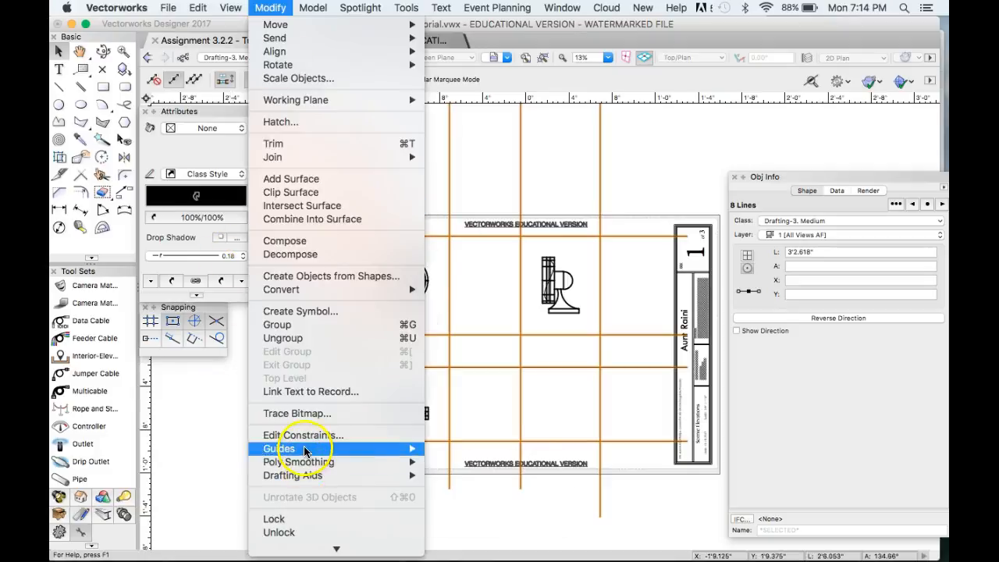
pyautogui.moveTo(323, 448)
pyautogui.click(466, 449)
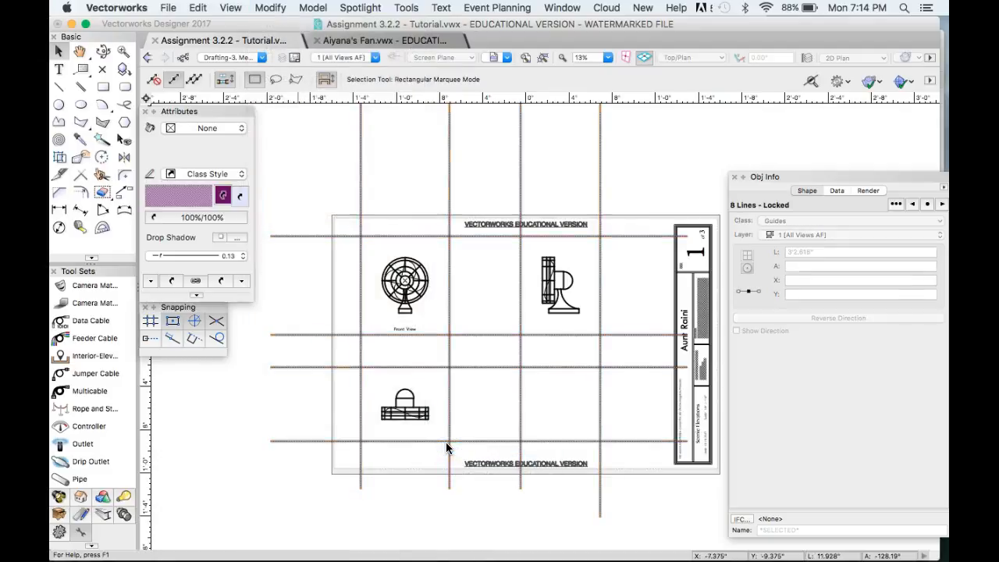
# - Dimension the front view's overall height from the fan's top to the base's bottom, placing the dimension on the vertical guide right of the fan
pyautogui.scroll(3, 359, 250)
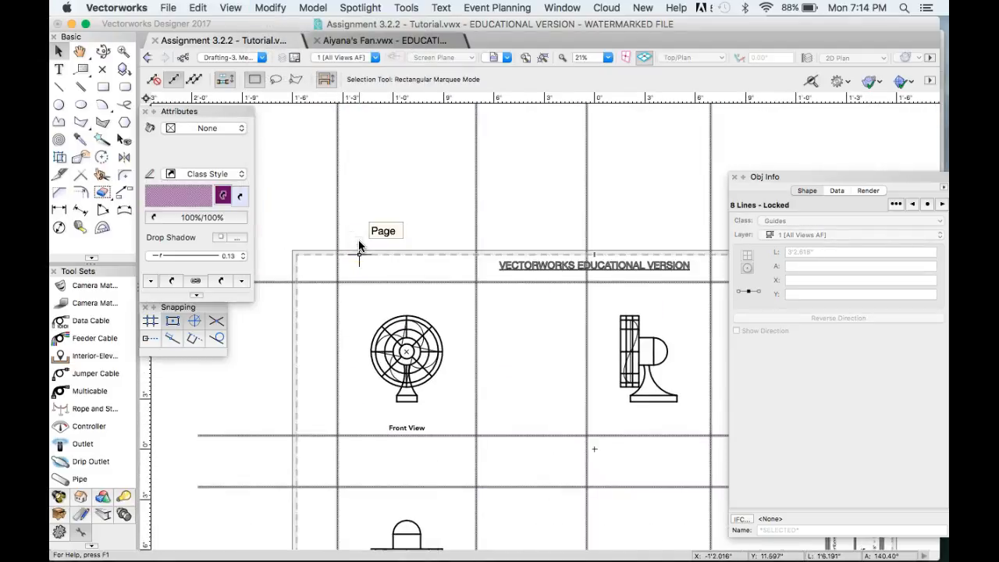
pyautogui.scroll(-3, 359, 245)
pyautogui.scroll(8, 406, 289)
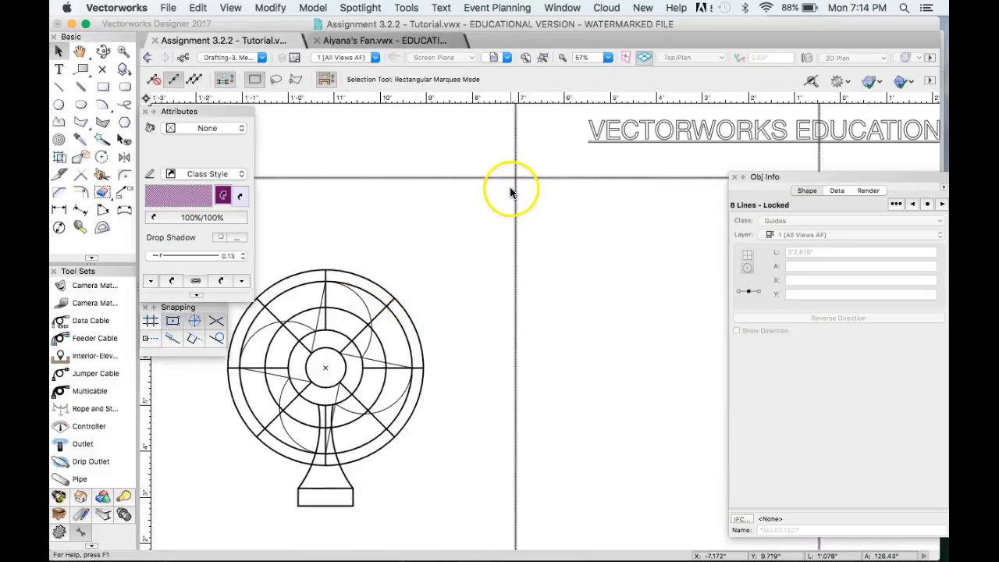
pyautogui.scroll(-5, 511, 192)
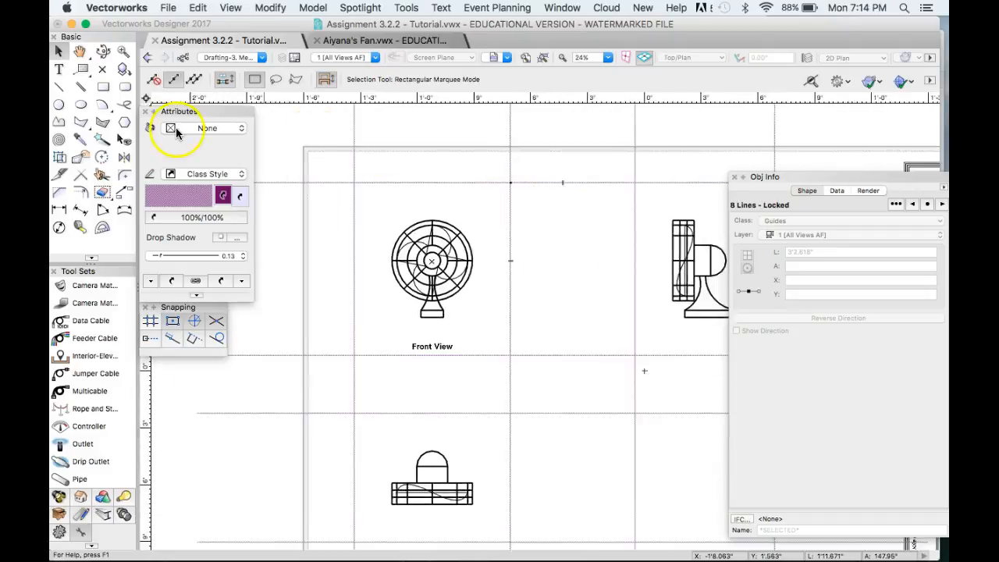
pyautogui.click(59, 209)
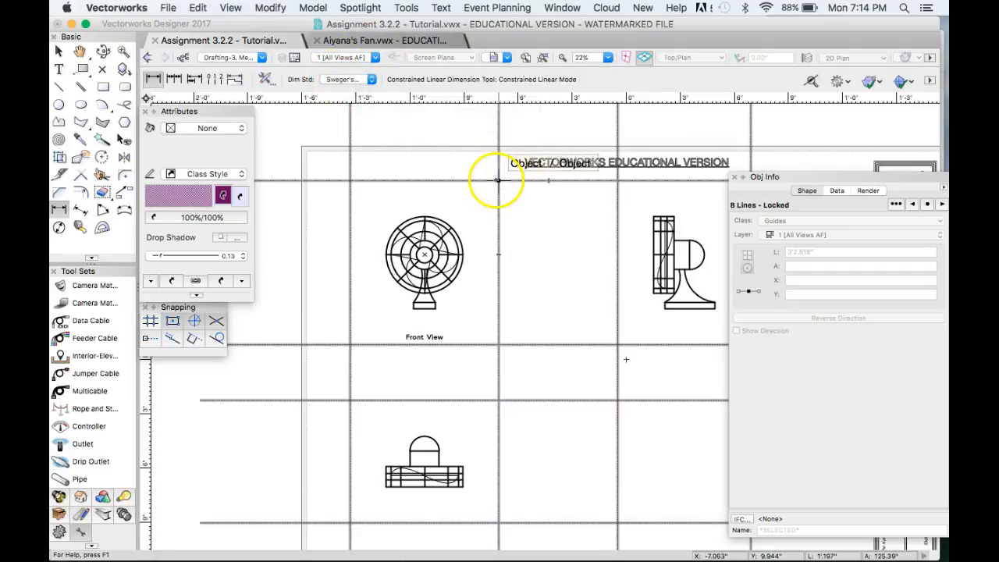
pyautogui.click(425, 212)
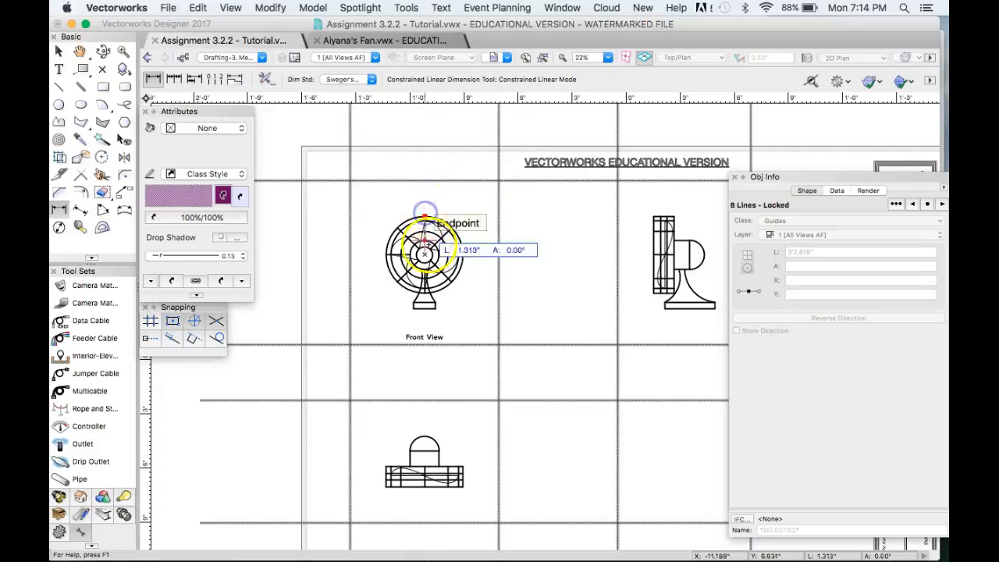
pyautogui.click(424, 310)
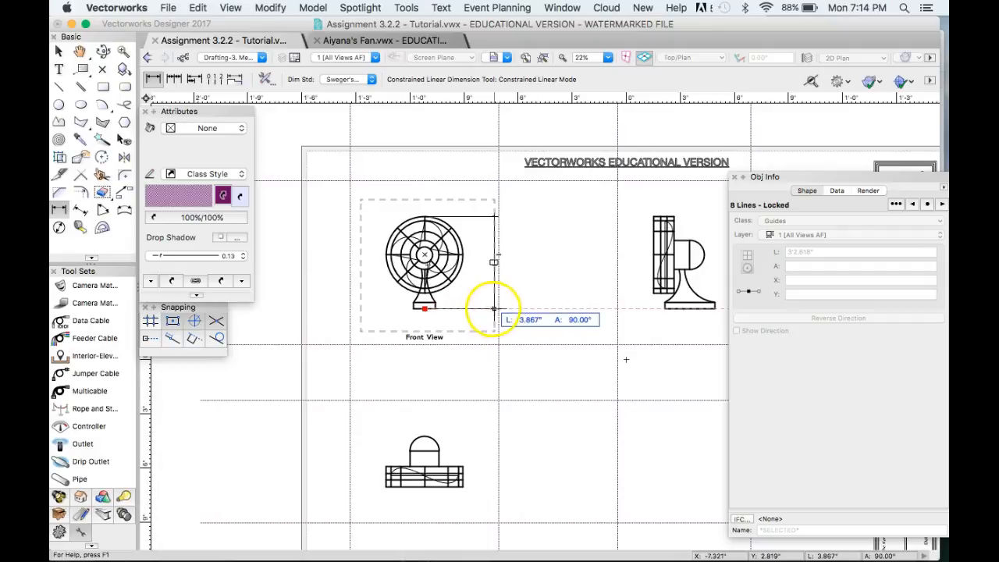
pyautogui.click(498, 309)
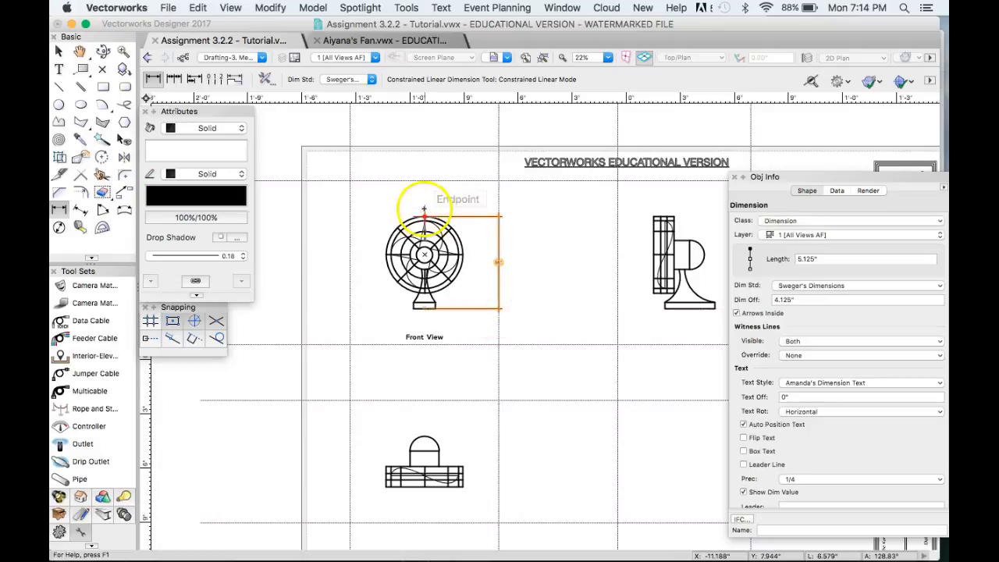
pyautogui.scroll(3, 424, 196)
pyautogui.scroll(-2, 429, 192)
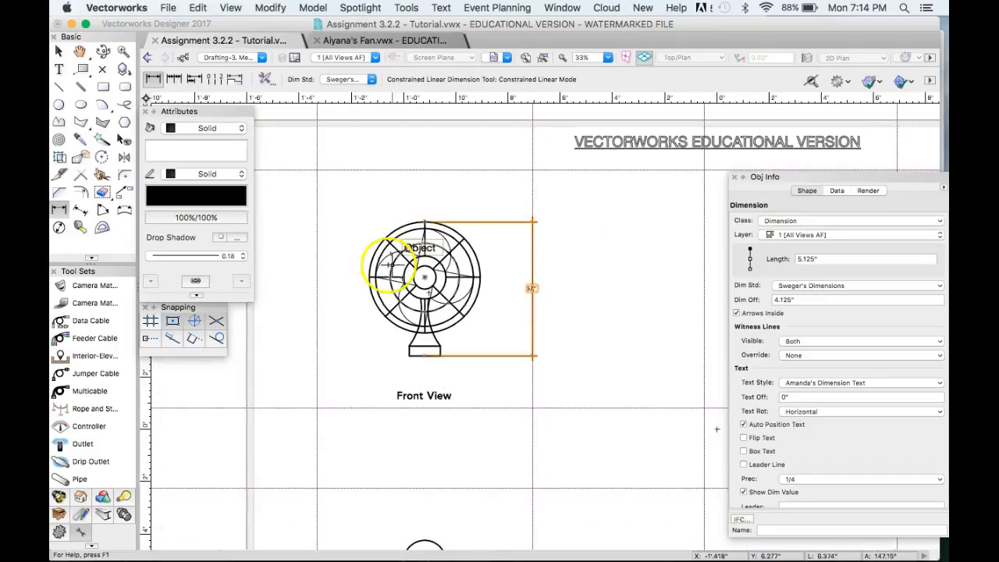
pyautogui.click(364, 278)
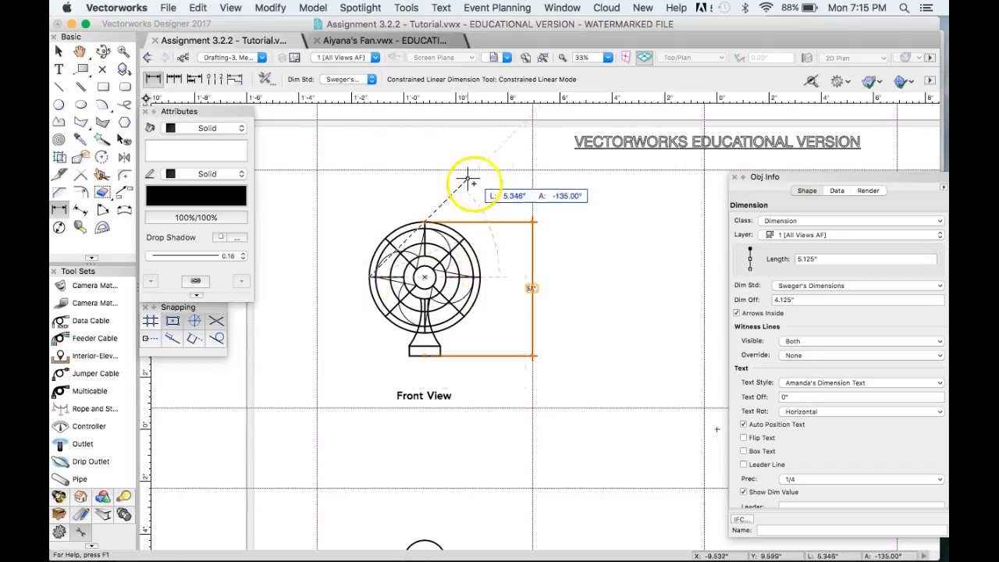
pyautogui.press('Escape')
# - Dimension the overall width of the fan cage in the top view, placing the dimension on the horizontal guide below it
pyautogui.scroll(-3, 413, 289)
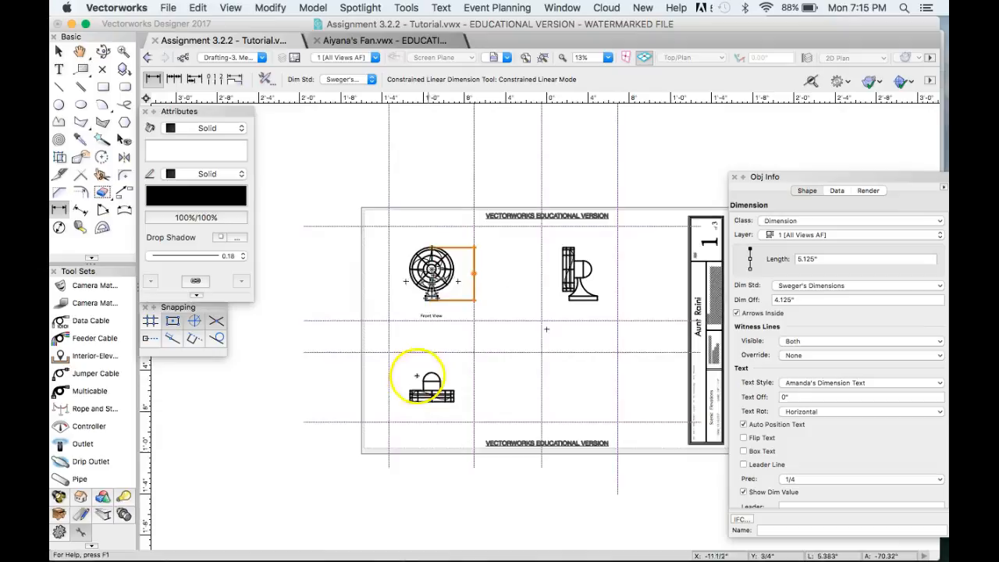
pyautogui.scroll(3, 405, 390)
pyautogui.click(404, 421)
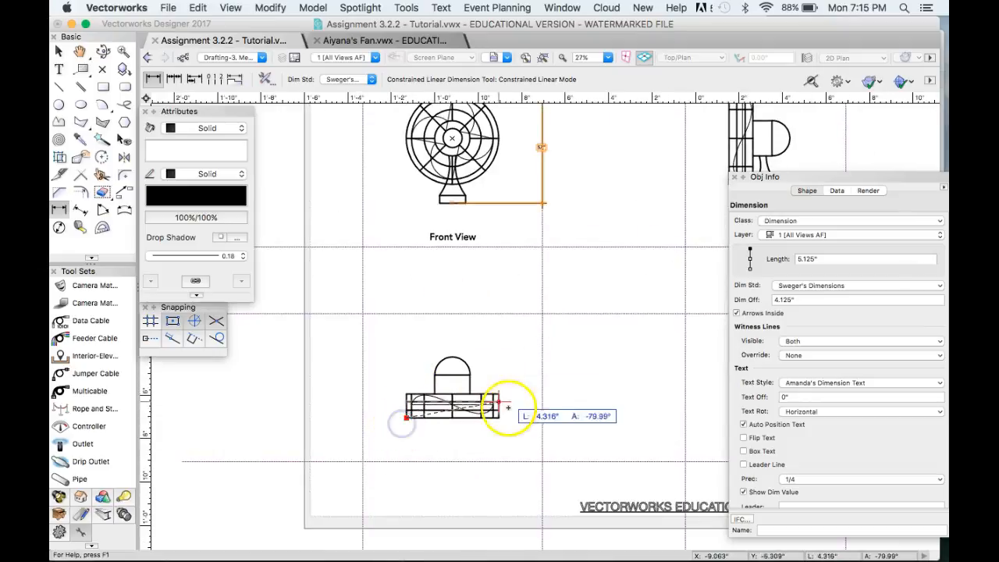
pyautogui.click(497, 421)
pyautogui.click(449, 461)
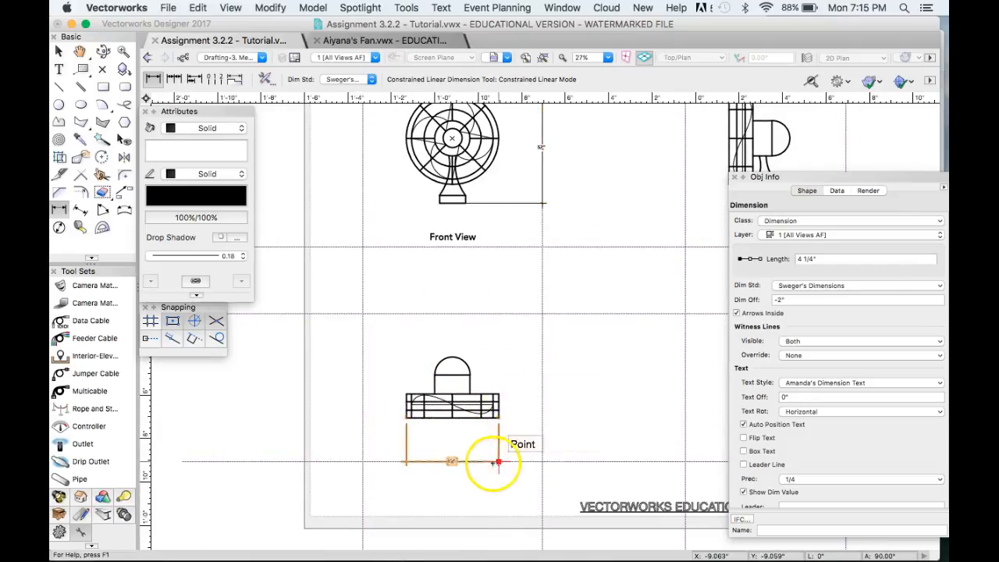
# - Dimension the width of the base in the side view, placing the dimension on the horizontal guide below it
pyautogui.scroll(3, 446, 461)
pyautogui.scroll(-1, 333, 466)
pyautogui.scroll(-2, 332, 464)
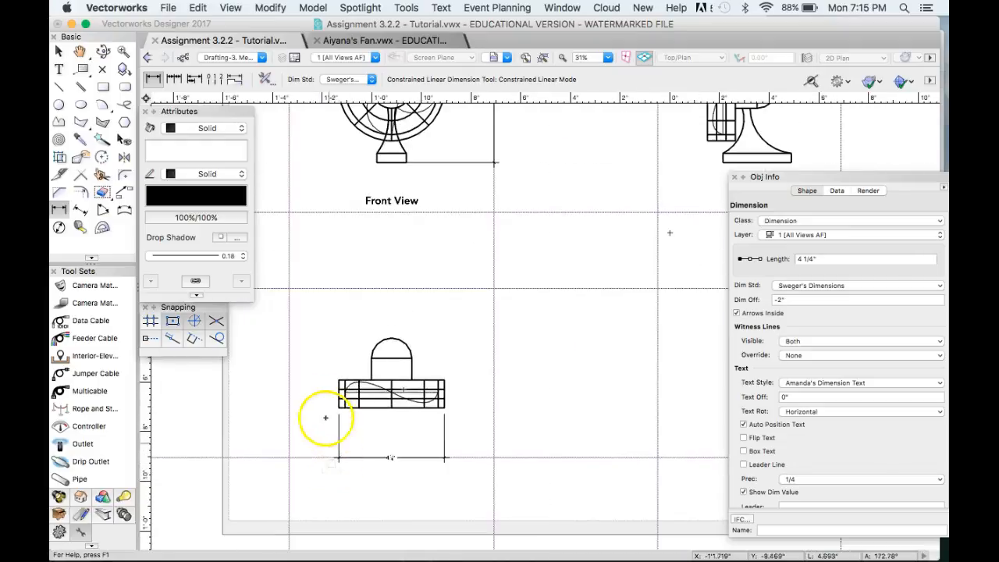
pyautogui.scroll(-2, 320, 406)
pyautogui.scroll(2, 566, 269)
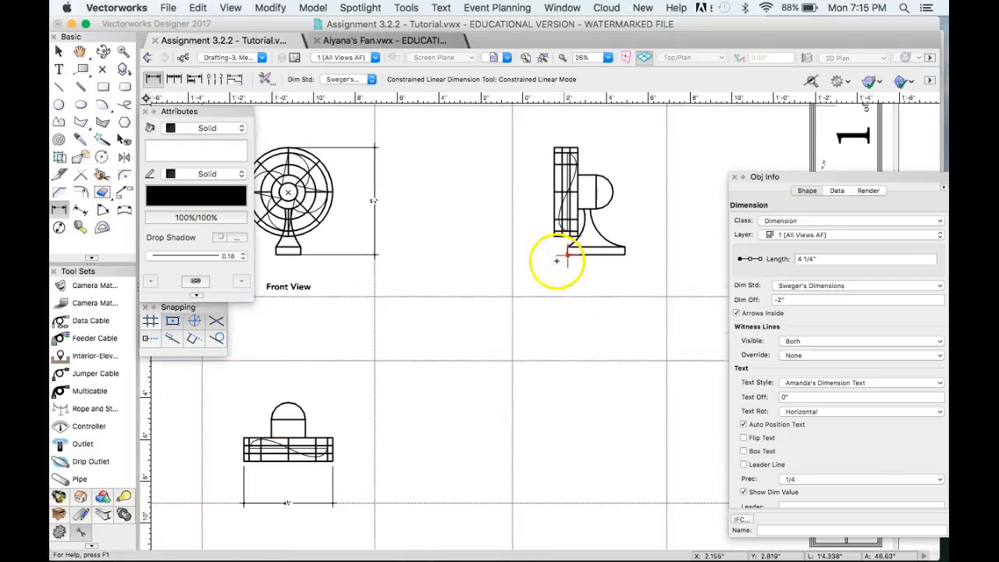
pyautogui.click(566, 256)
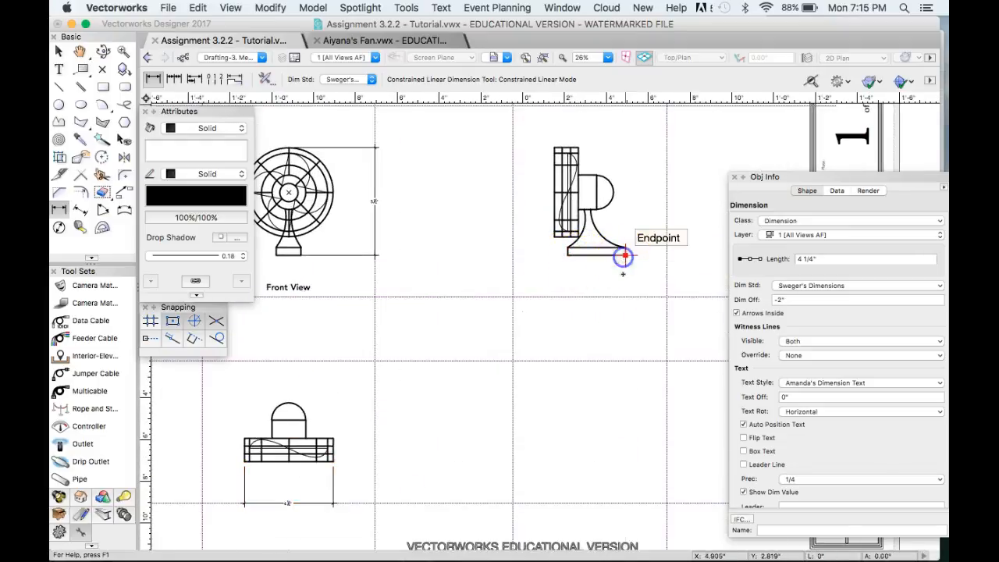
pyautogui.click(625, 255)
pyautogui.click(622, 300)
# - Dimension the height of the motor housing in the side view out to the vertical guide behind the fan
pyautogui.click(596, 175)
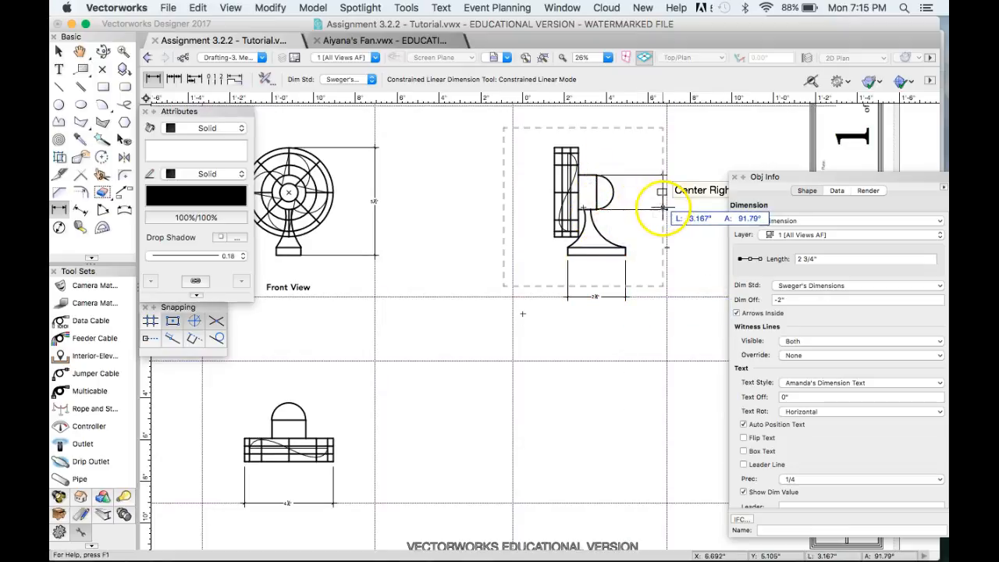